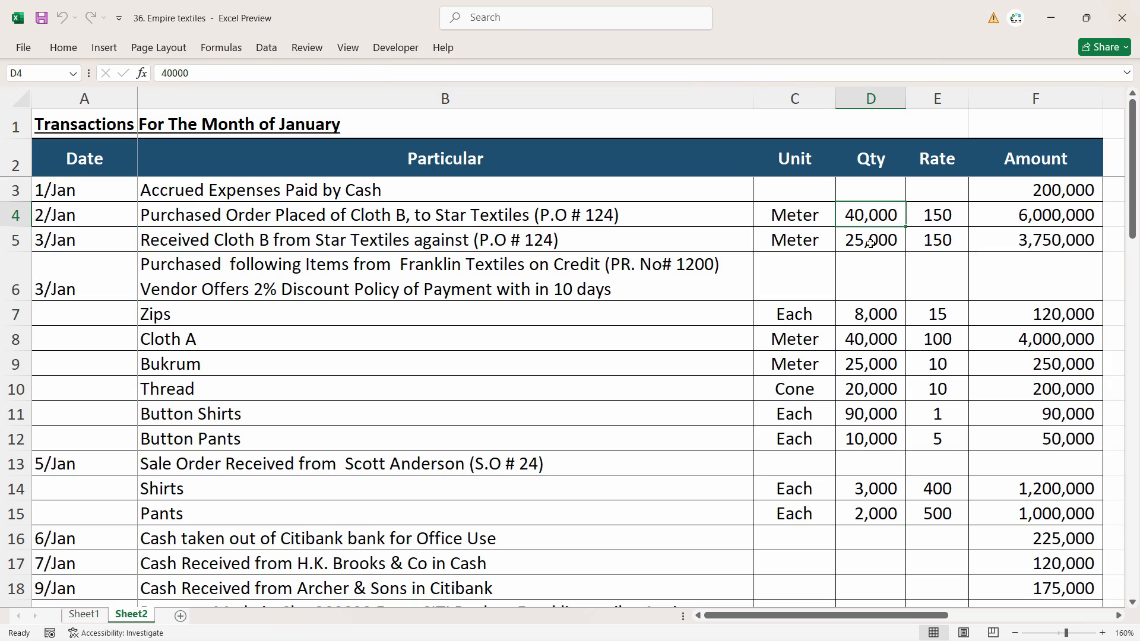
Compare the quantities of Cloth B ordered and received from Star Textiles in the January transactions sheet.
{"action": "left_click", "coordinate": [871, 221]}
{"action": "left_click", "coordinate": [870, 244]}
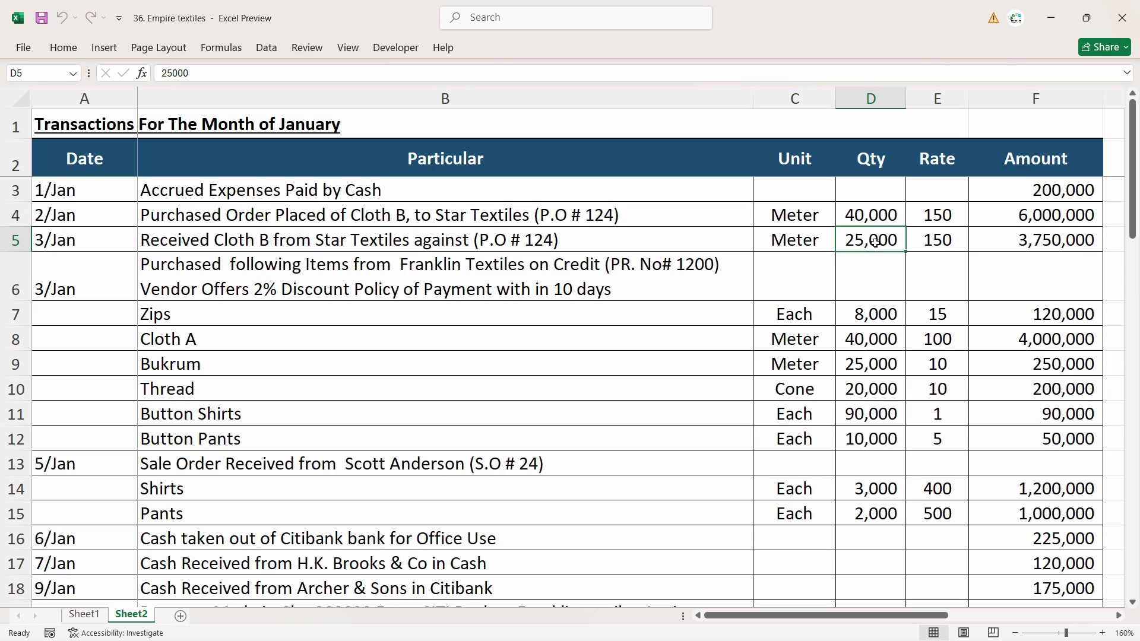
{"action": "left_click", "coordinate": [869, 217]}
{"action": "left_click", "coordinate": [869, 238]}
{"action": "left_click", "coordinate": [870, 221]}
{"action": "left_click", "coordinate": [868, 238]}
{"action": "left_click", "coordinate": [871, 219]}
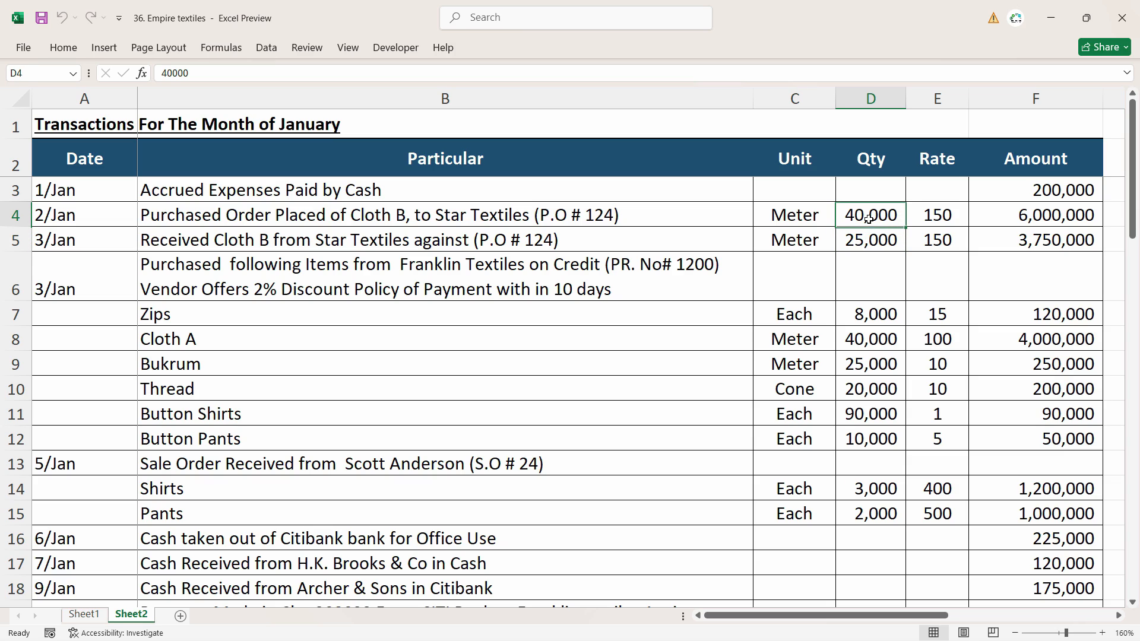
{"action": "left_click", "coordinate": [872, 241]}
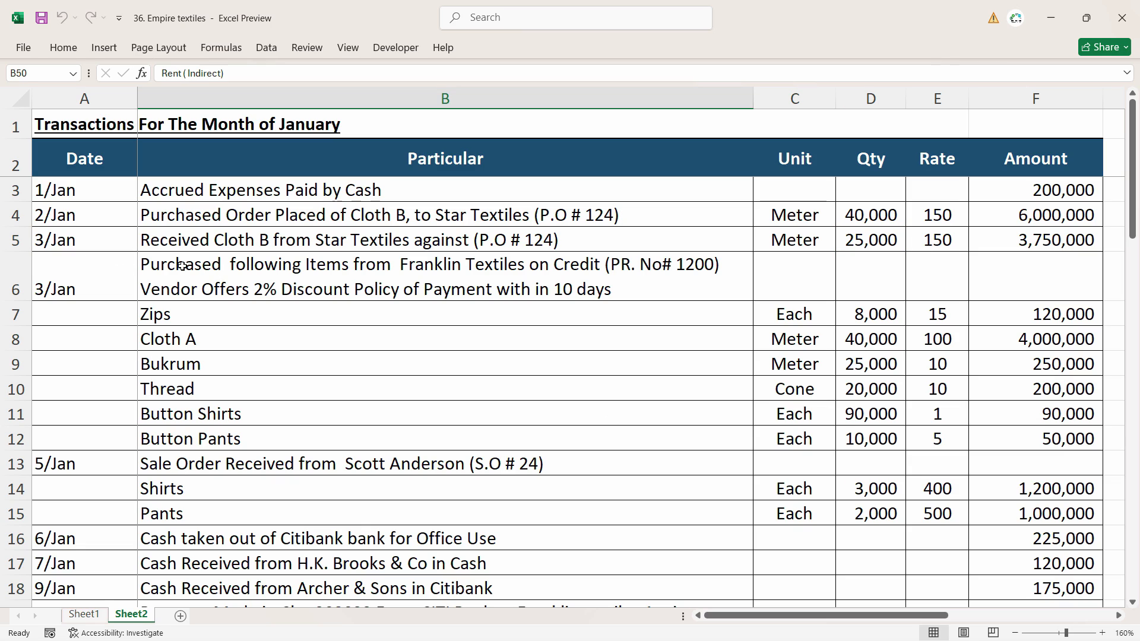
{"action": "left_click", "coordinate": [95, 242]}
{"action": "left_click", "coordinate": [350, 243]}
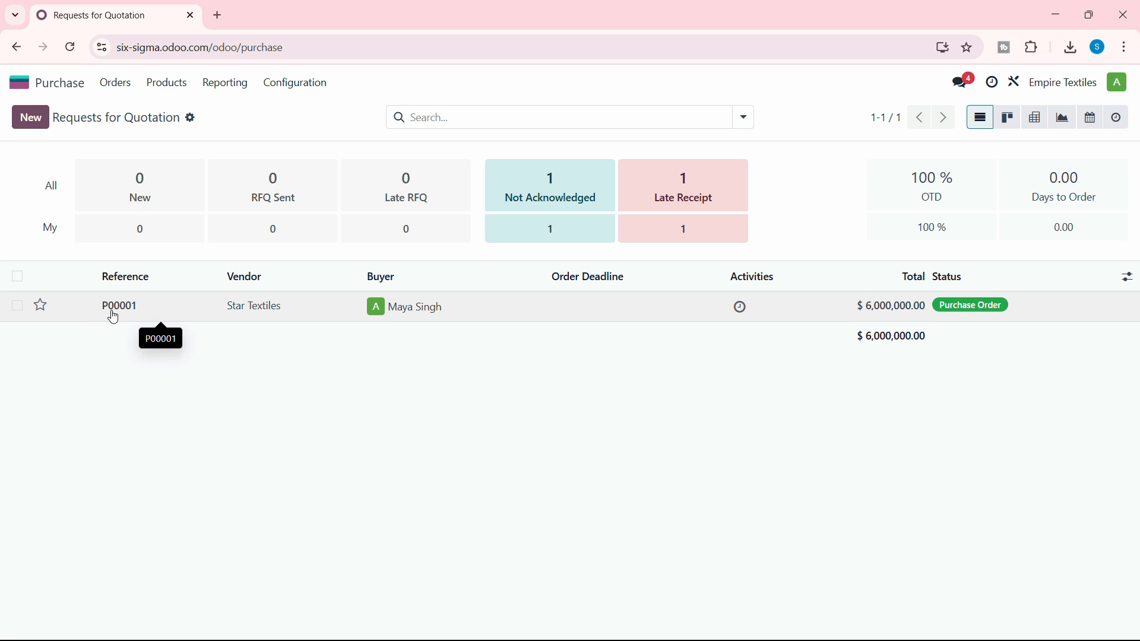
Switch to Odoo, activate the developer mode in the general settings, and return to the app overview.
{"action": "key", "text": "F11"}
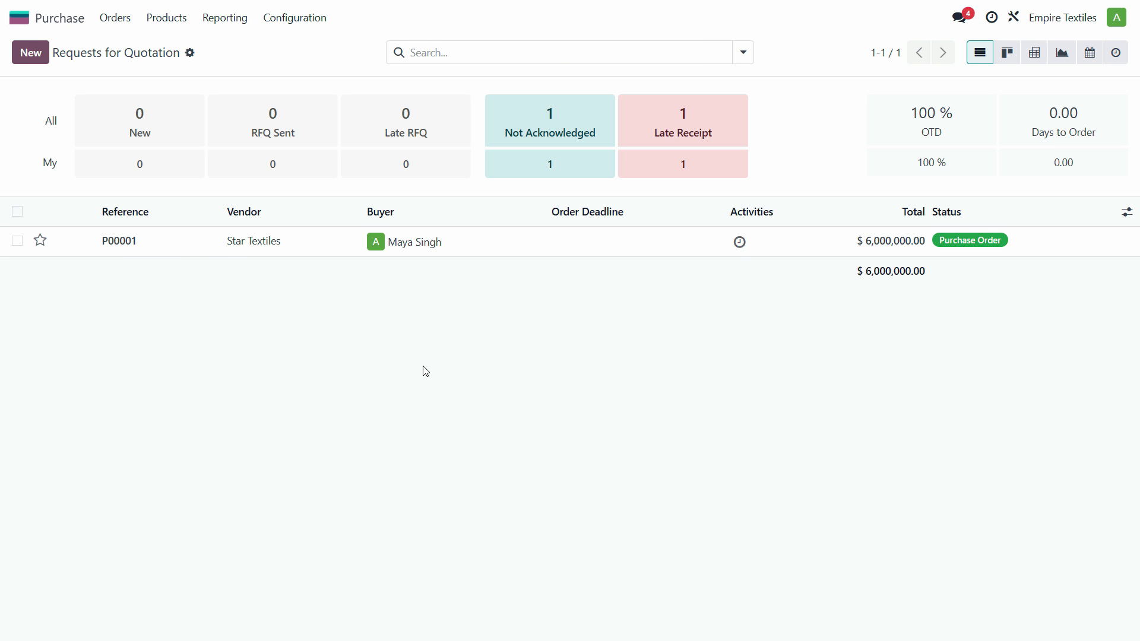
{"action": "key", "text": "alt+Tab"}
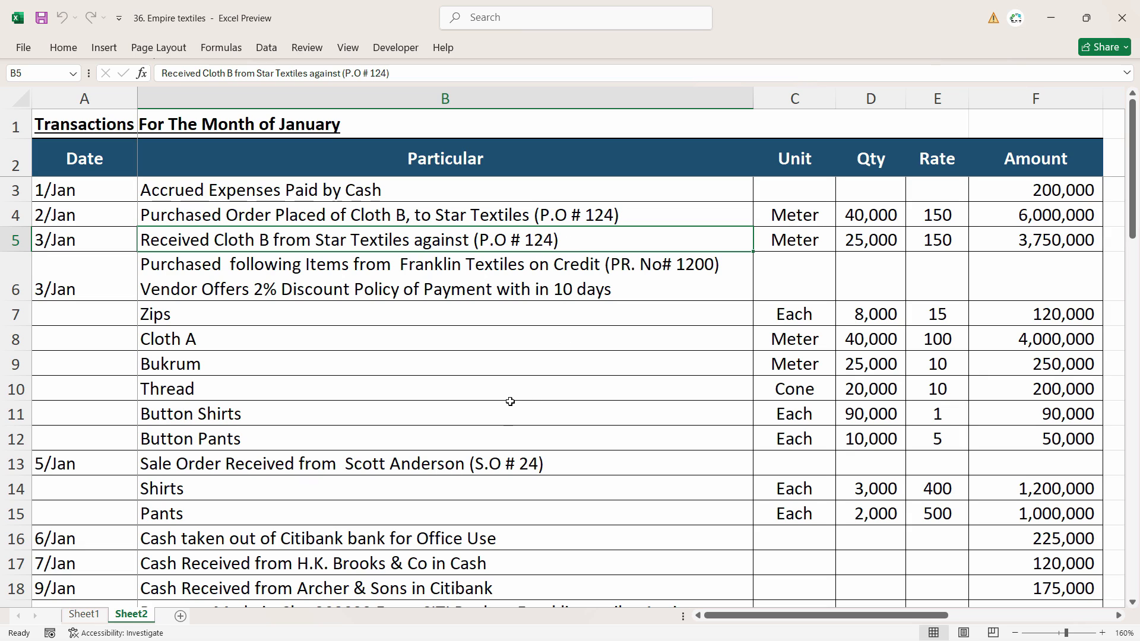
{"action": "key", "text": "alt+Tab"}
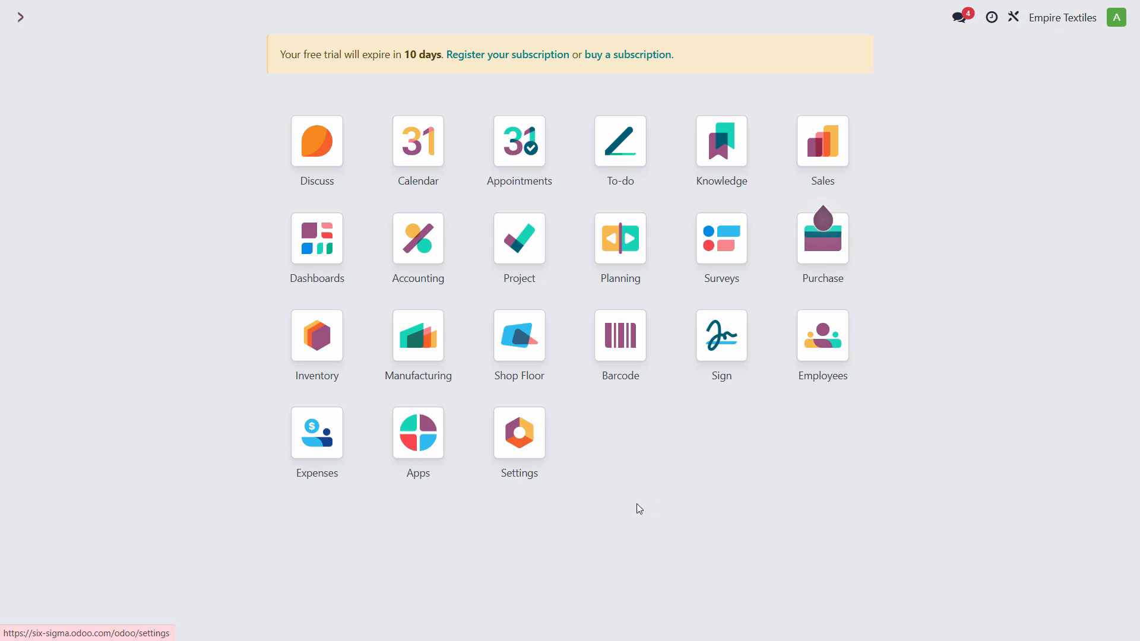
{"action": "left_click", "coordinate": [519, 437]}
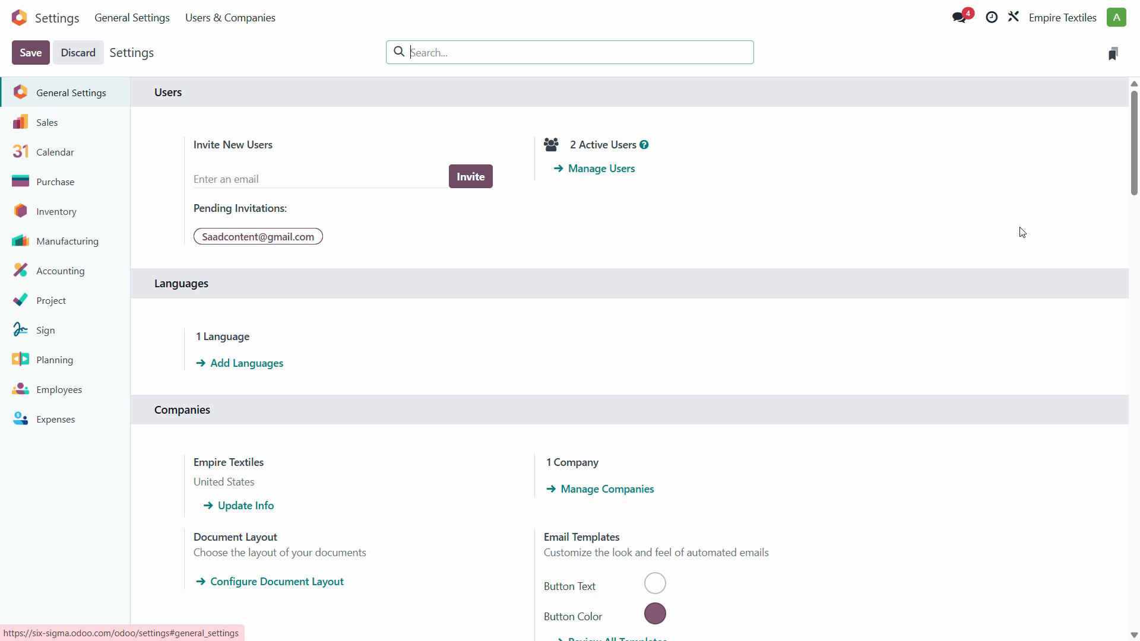
{"action": "scroll", "coordinate": [769, 448], "scroll_direction": "down", "scroll_amount": 20}
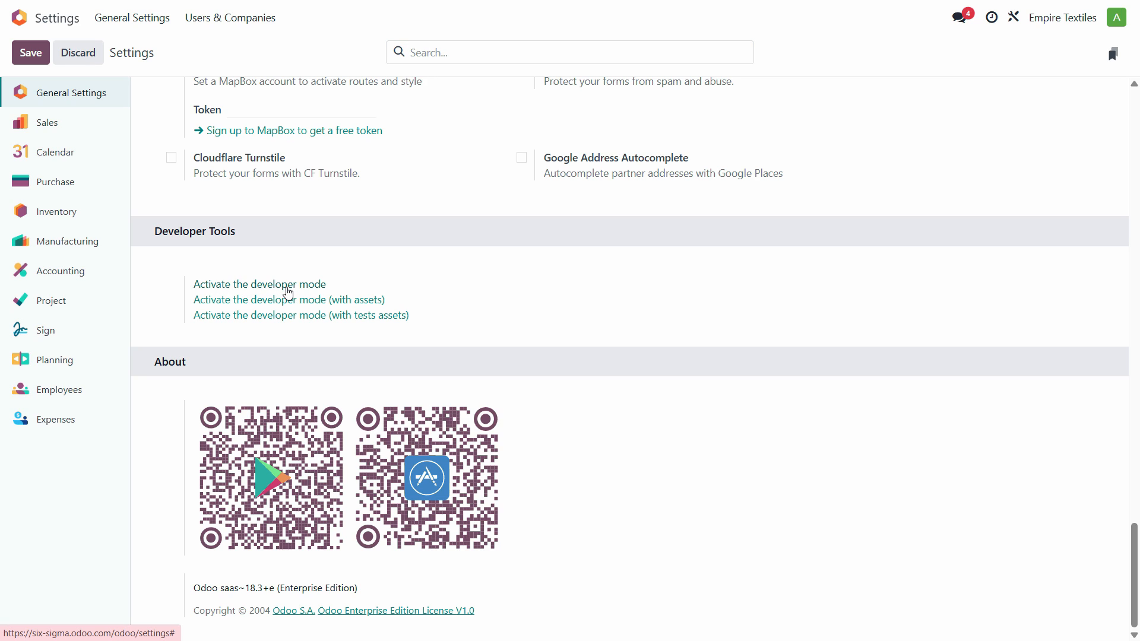
{"action": "left_click", "coordinate": [288, 290]}
{"action": "left_click", "coordinate": [31, 56]}
{"action": "left_click", "coordinate": [23, 22]}
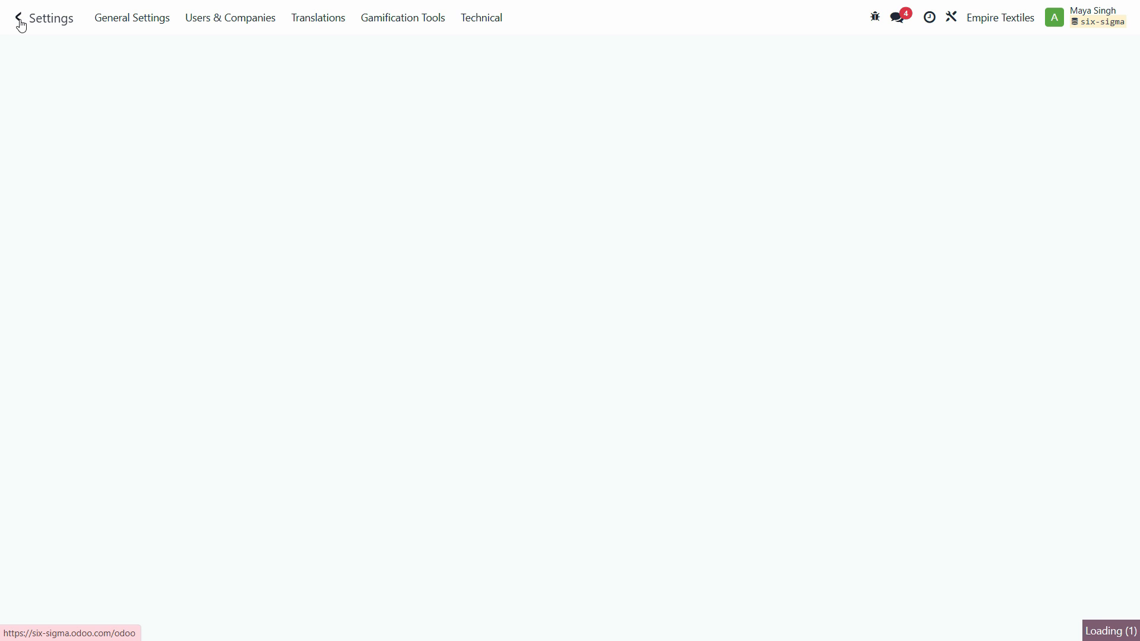
{"action": "left_click", "coordinate": [23, 22]}
Search for the technical Sequences settings and open the list of sequences.
{"action": "key", "text": "ctrl+k"}
{"action": "left_click", "coordinate": [856, 442]}
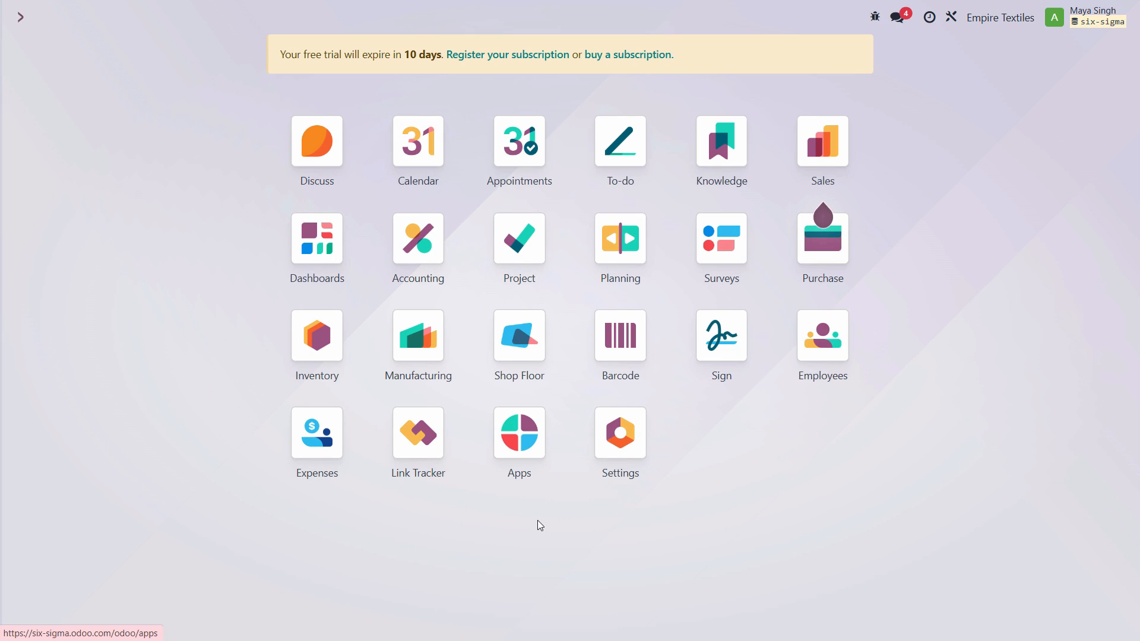
{"action": "type", "text": "s"}
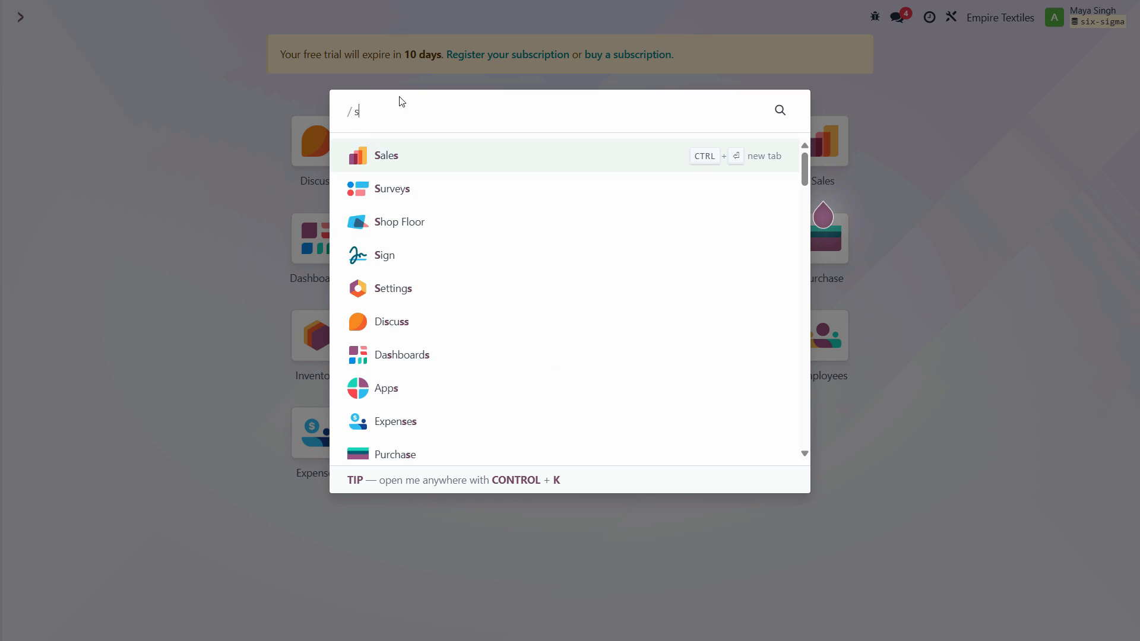
{"action": "type", "text": "equnce"}
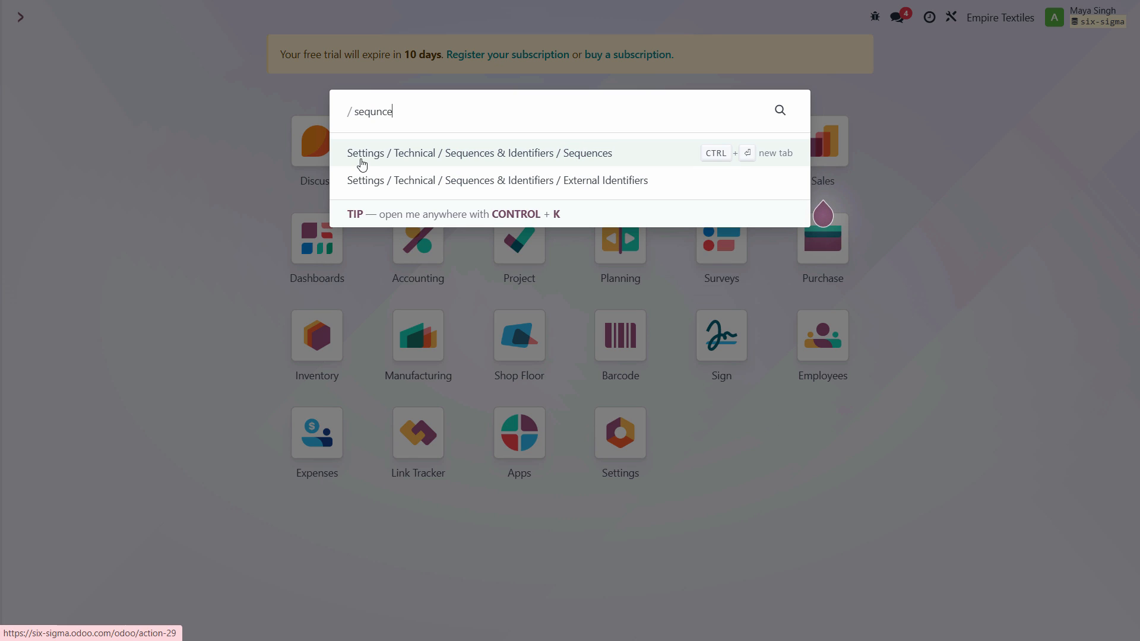
{"action": "left_click", "coordinate": [594, 161]}
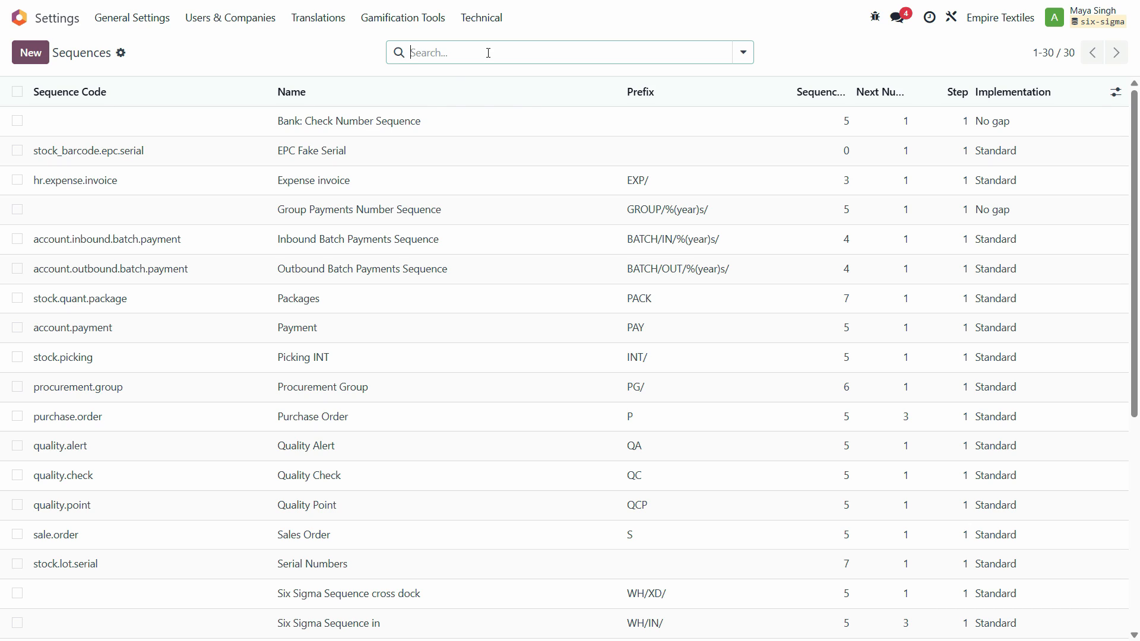
Filter the sequences by "purchase" and open the Purchase Order sequence.
{"action": "type", "text": "purchase ord"}
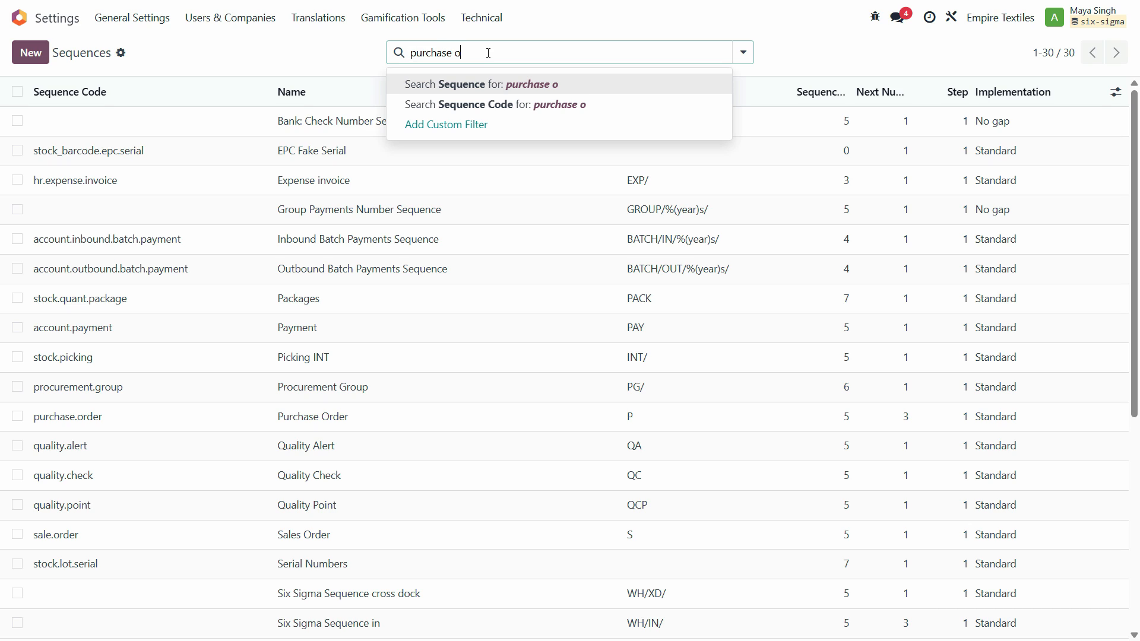
{"action": "left_click", "coordinate": [538, 52]}
{"action": "type", "text": "purchase"}
{"action": "key", "text": "Return"}
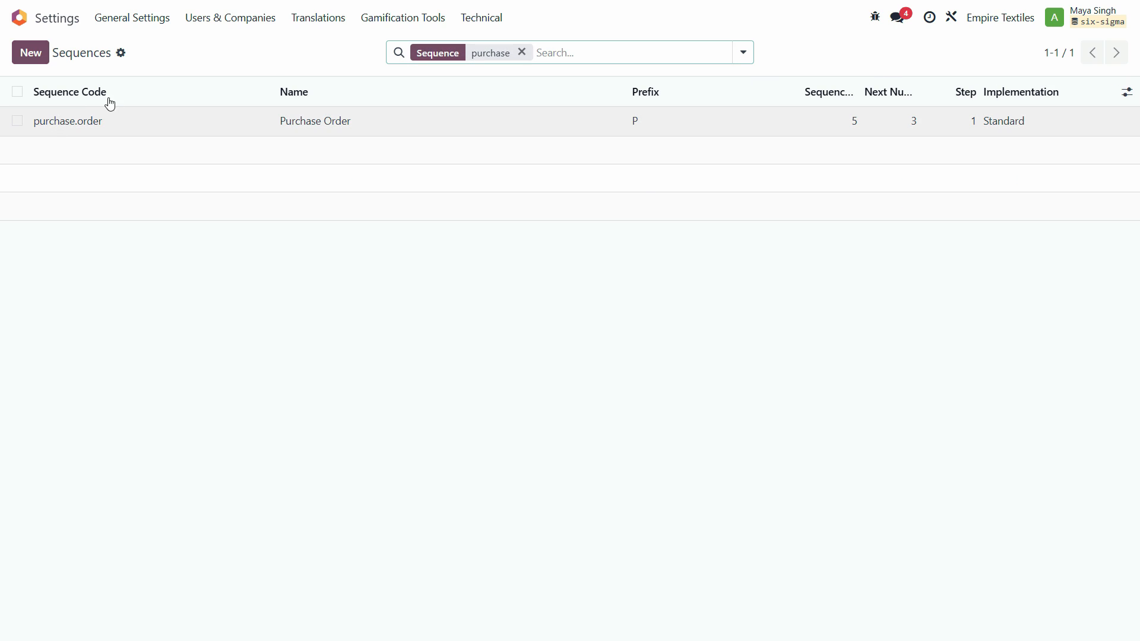
{"action": "left_click", "coordinate": [92, 124]}
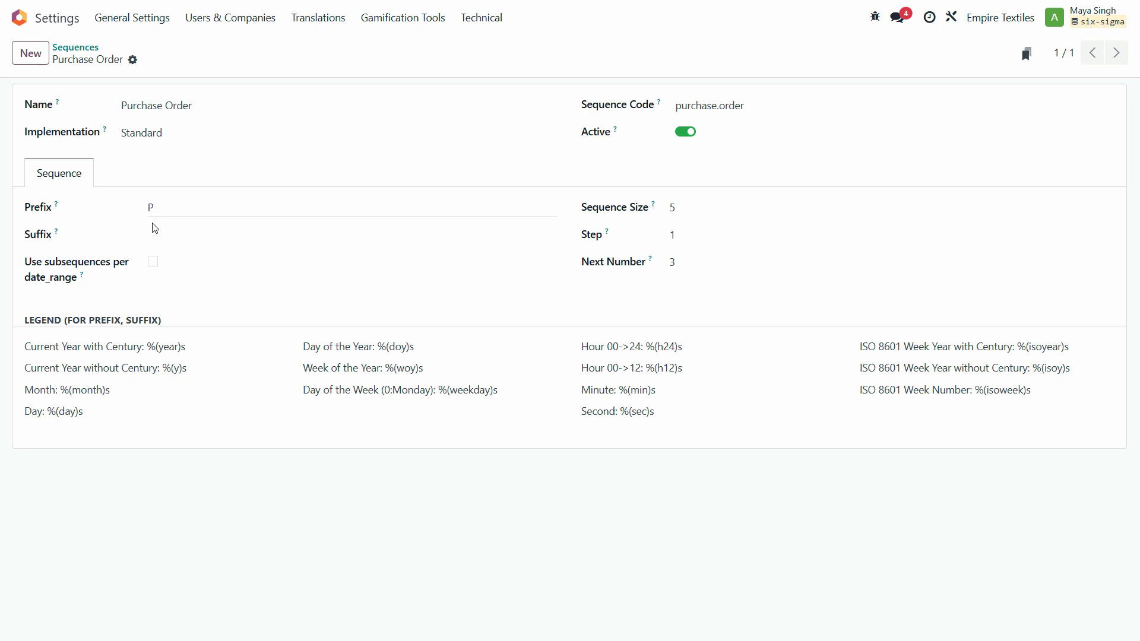
Try the suffix /%(day)s/%(month)s on the Purchase Order sequence using the legend codes, and clear it again.
{"action": "left_click", "coordinate": [167, 232]}
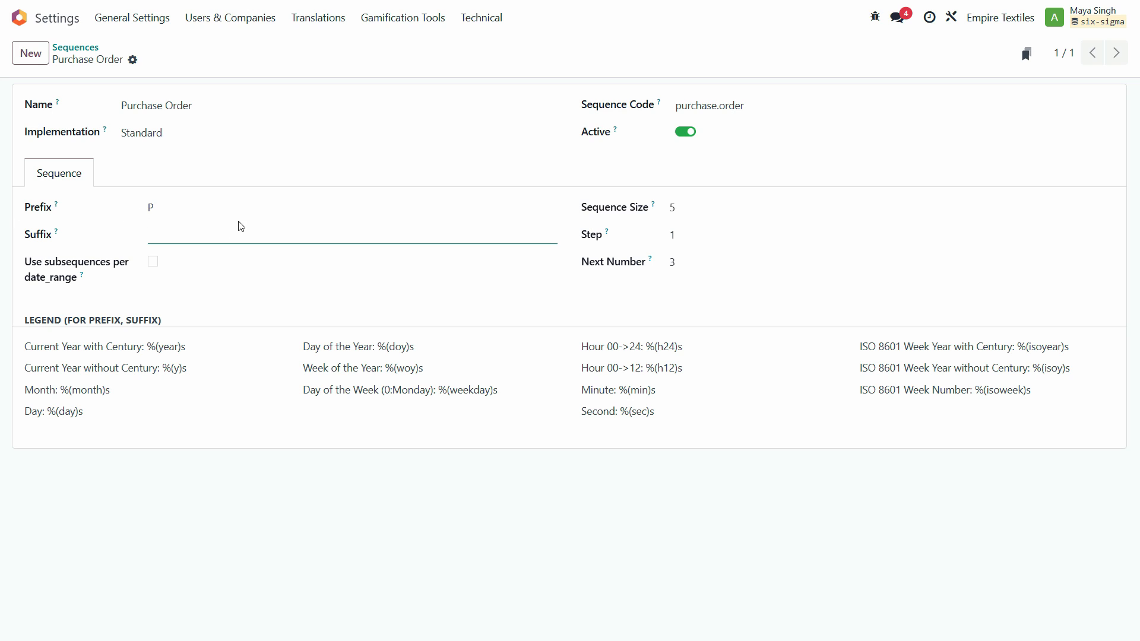
{"action": "type", "text": "/"}
{"action": "left_click_drag", "start_coordinate": [88, 413], "coordinate": [49, 412]}
{"action": "key", "text": "ctrl+c"}
{"action": "left_click", "coordinate": [182, 233]}
{"action": "key", "text": "ctrl+v"}
{"action": "left_click_drag", "start_coordinate": [113, 394], "coordinate": [61, 393]}
{"action": "key", "text": "ctrl+c"}
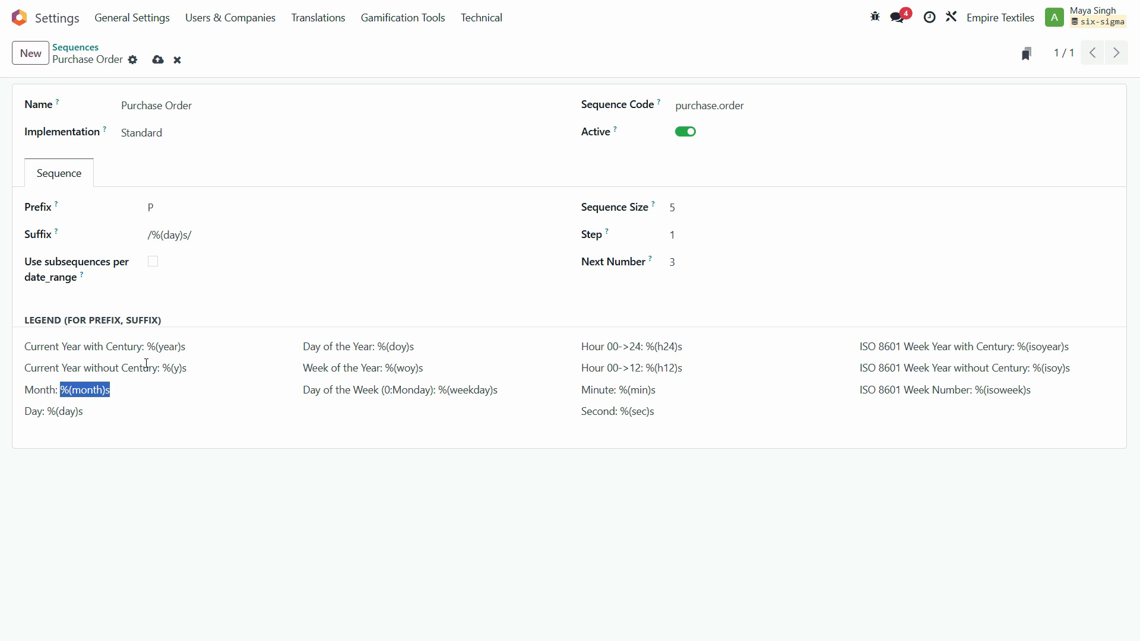
{"action": "left_click", "coordinate": [230, 229]}
{"action": "key", "text": "ctrl+v"}
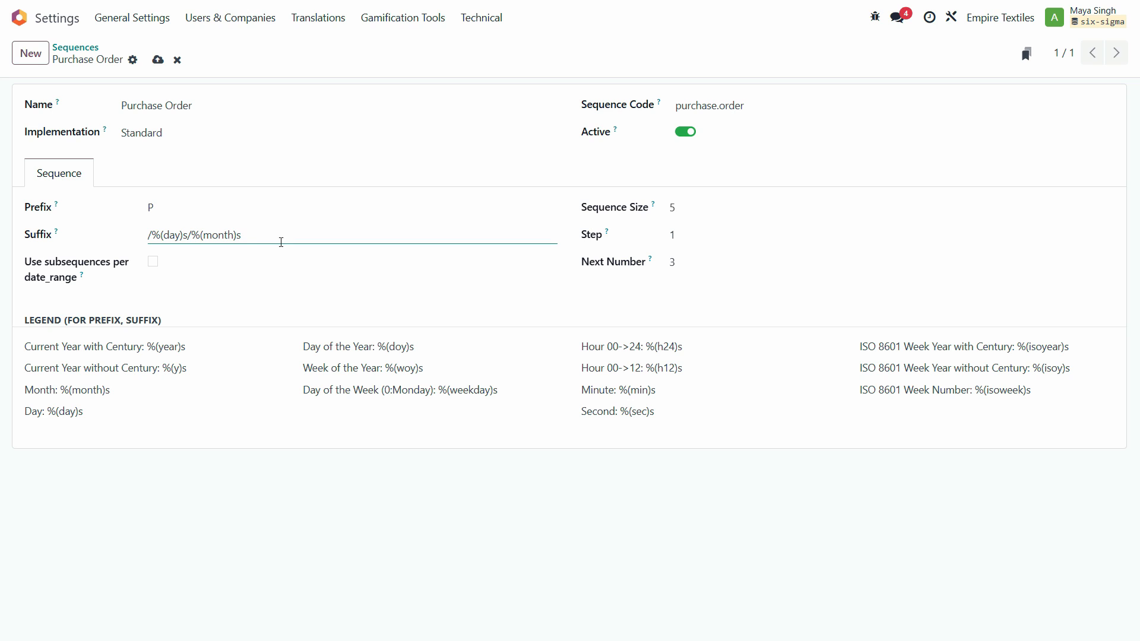
{"action": "key", "text": "ctrl+a"}
{"action": "key", "text": "BackSpace"}
Set the Purchase Order sequence size to 3 and its next number to 124, and save the sequence.
{"action": "left_click", "coordinate": [745, 213]}
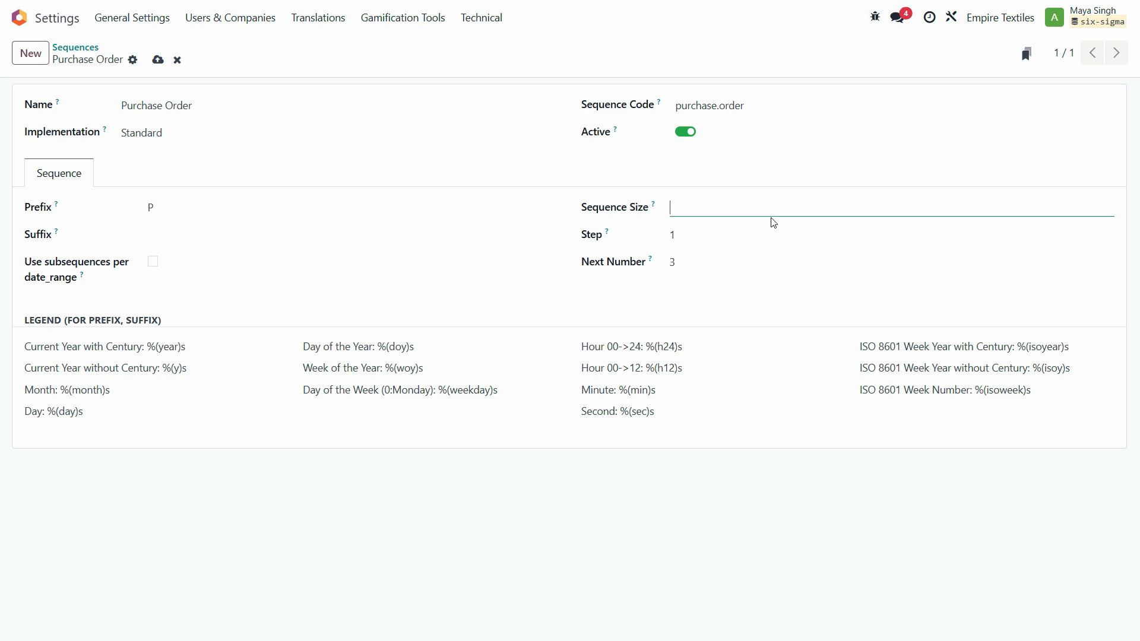
{"action": "key", "text": "Num_Lock"}
{"action": "type", "text": "3"}
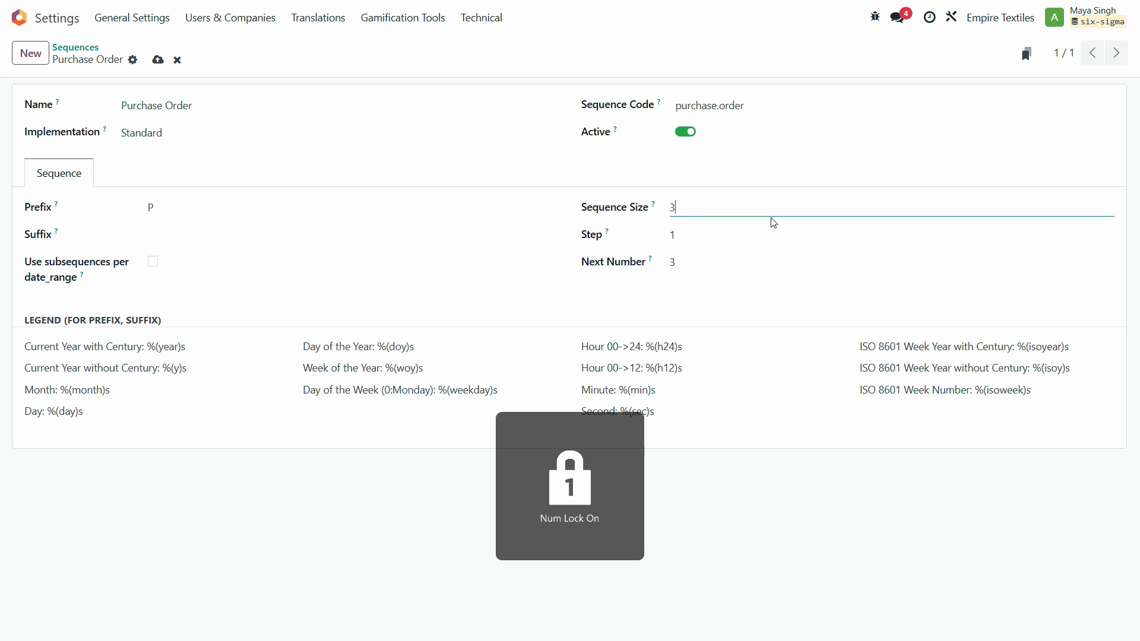
{"action": "key", "text": "Tab"}
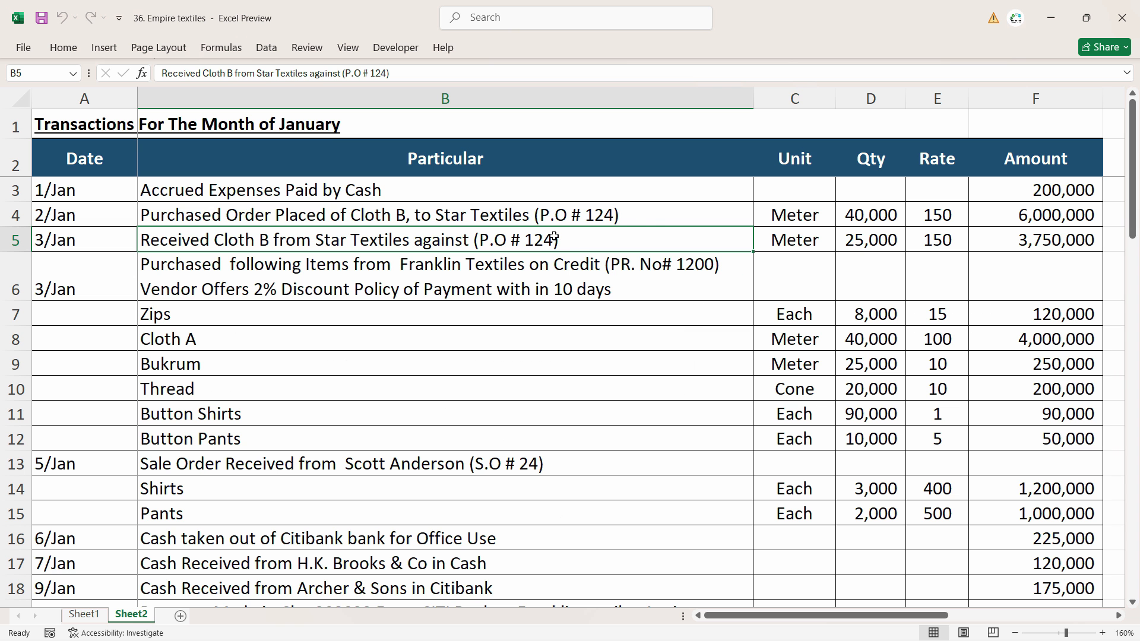
{"action": "key", "text": "Tab"}
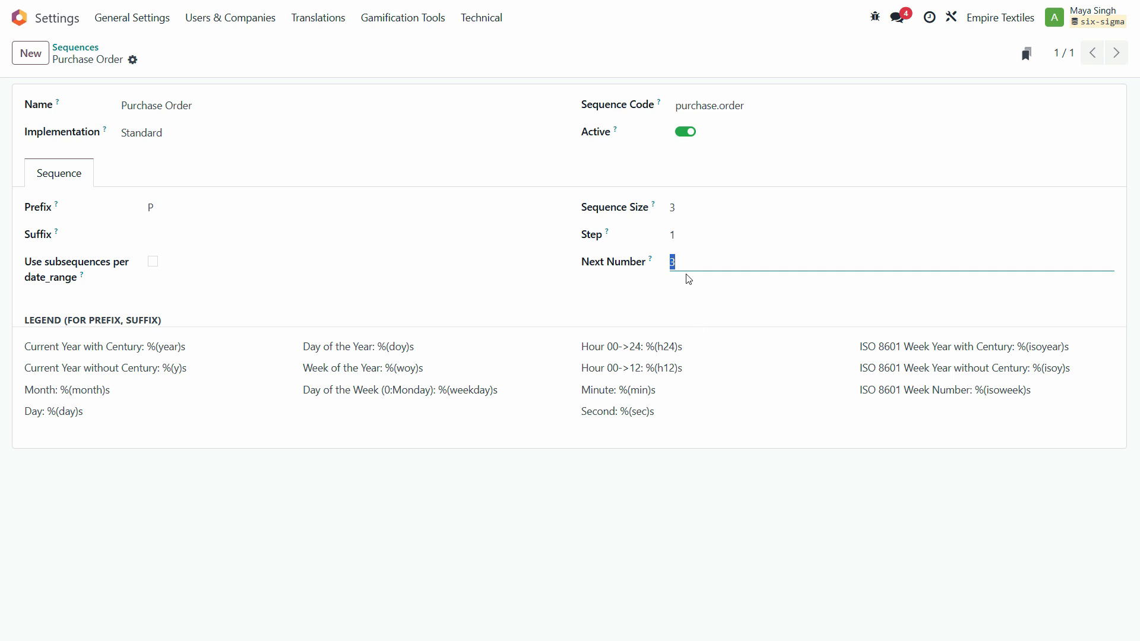
{"action": "type", "text": "12"}
{"action": "left_click", "coordinate": [157, 61]}
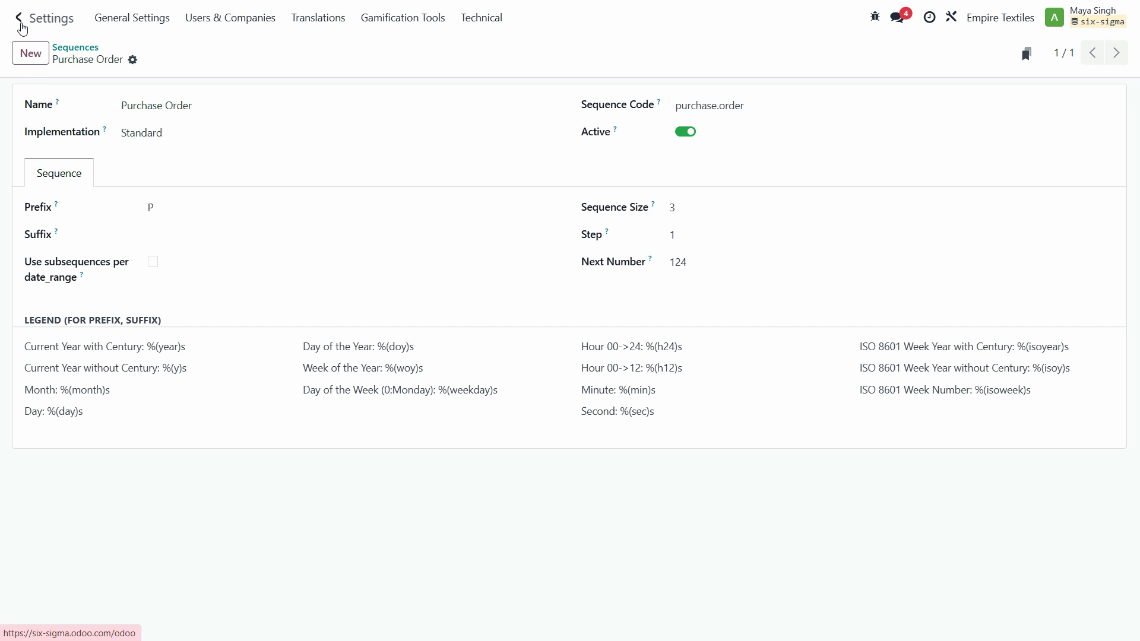
Duplicate the existing Star Textiles purchase order in the Purchase app's list.
{"action": "left_click", "coordinate": [20, 23]}
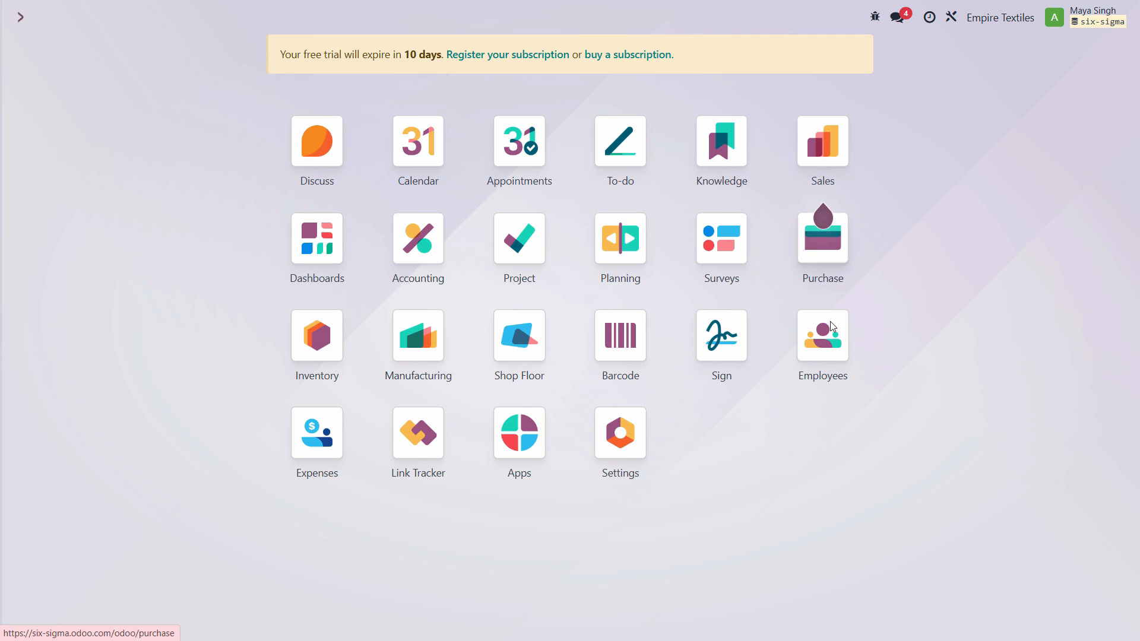
{"action": "left_click", "coordinate": [829, 280]}
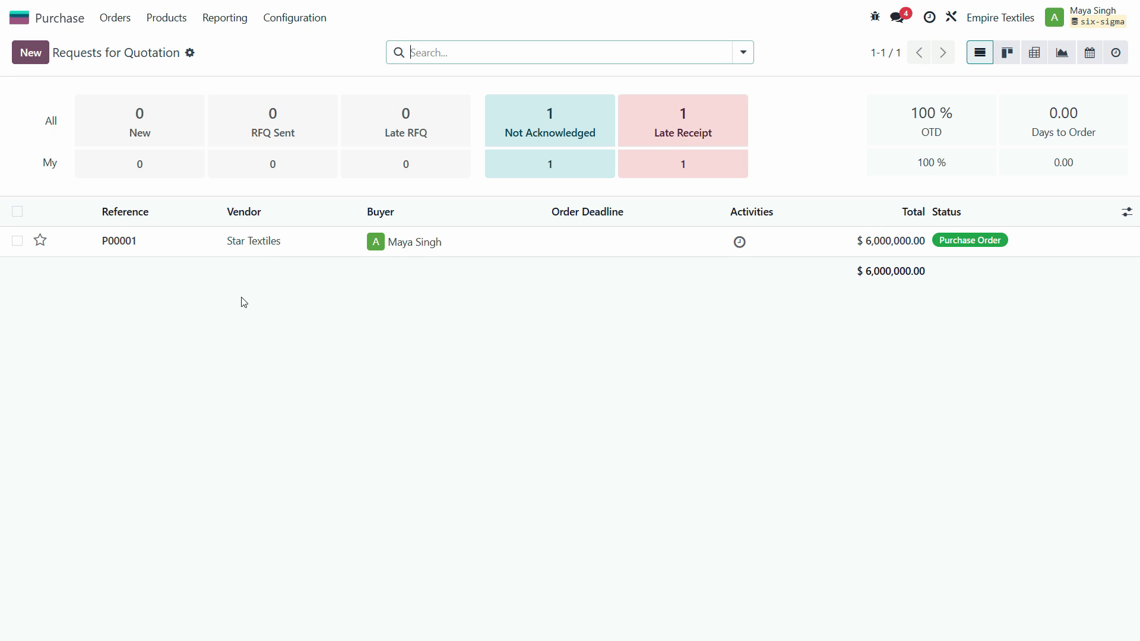
{"action": "left_click", "coordinate": [115, 247]}
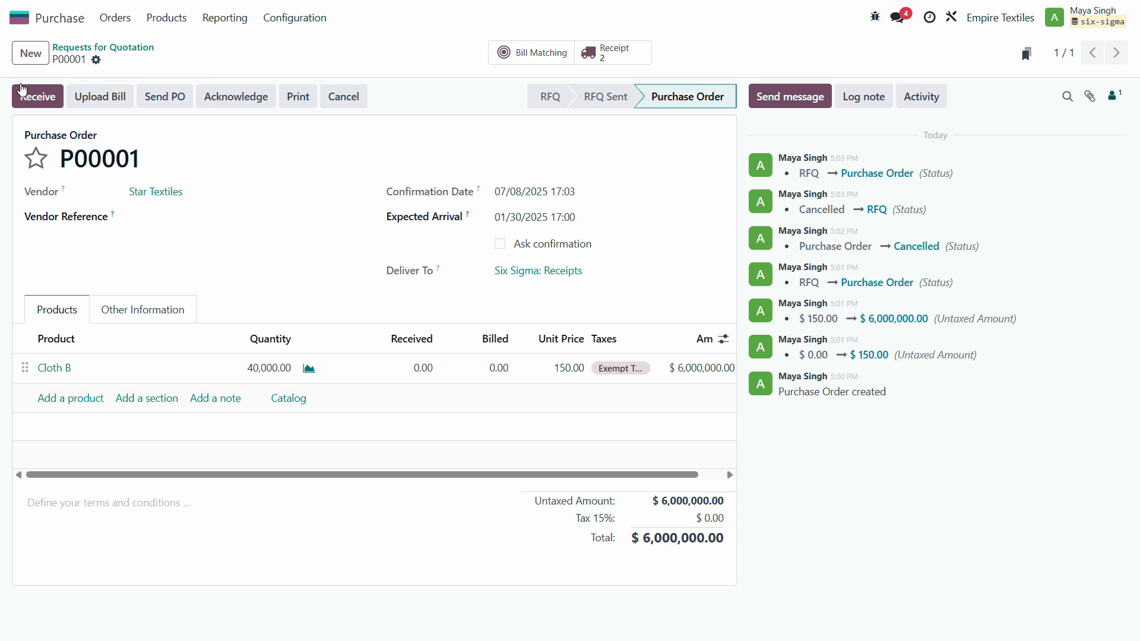
{"action": "left_click", "coordinate": [89, 47]}
{"action": "left_click", "coordinate": [17, 240]}
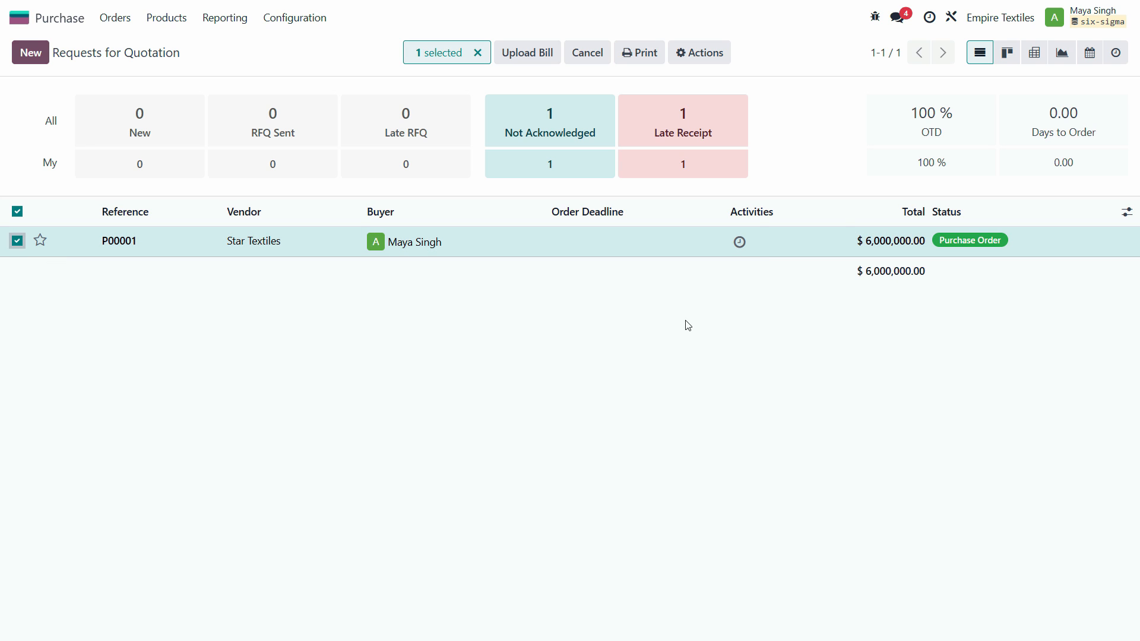
{"action": "left_click", "coordinate": [699, 53]}
{"action": "left_click", "coordinate": [720, 125]}
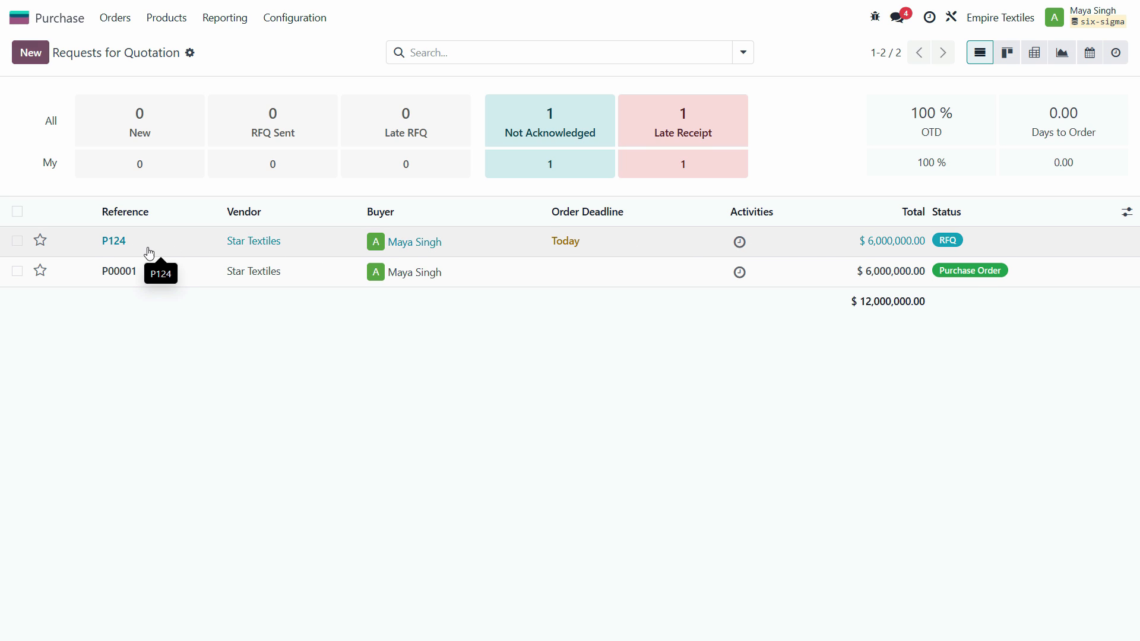
Try to delete the duplicated Star Textiles request for quotation.
{"action": "left_click", "coordinate": [18, 241]}
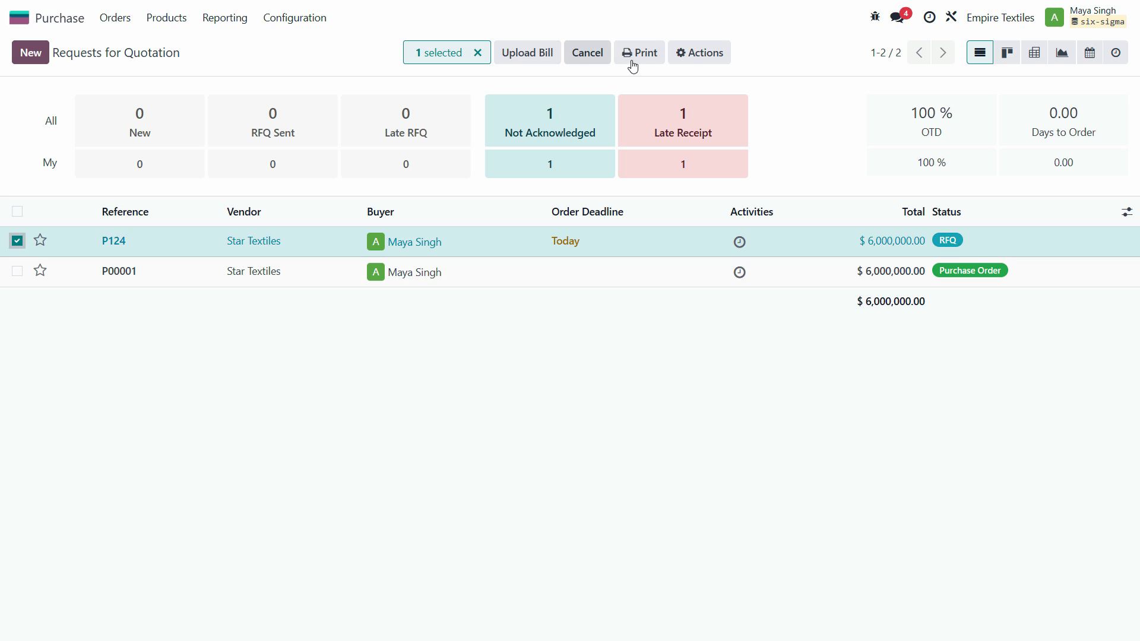
{"action": "left_click", "coordinate": [702, 59]}
{"action": "left_click", "coordinate": [699, 128]}
{"action": "left_click", "coordinate": [376, 395]}
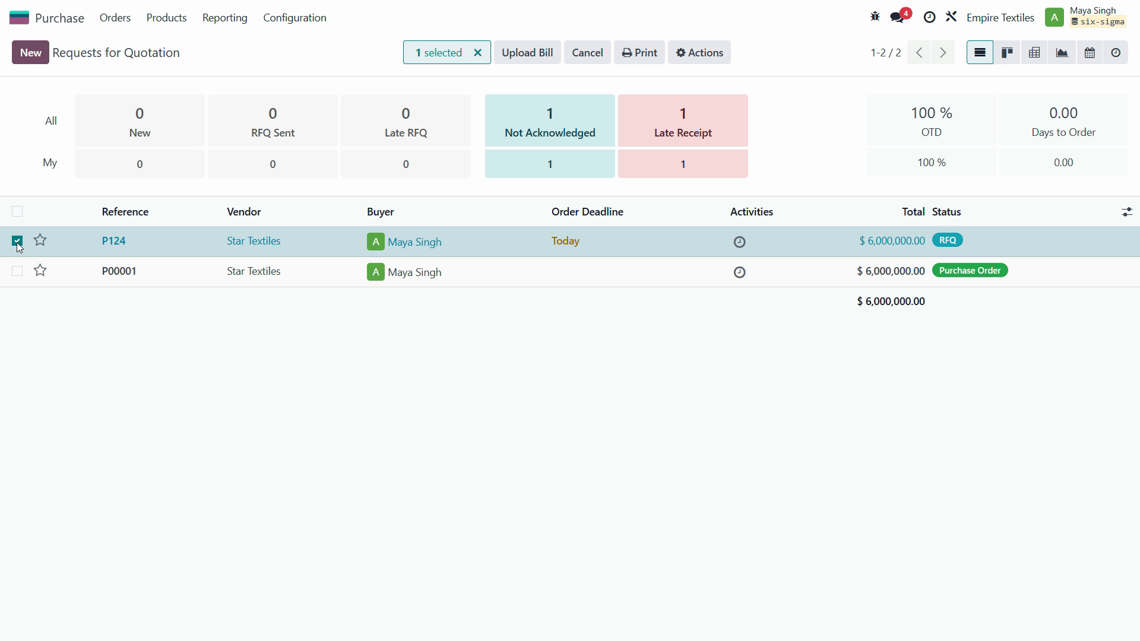
Cancel the duplicated Star Textiles request for quotation and delete it from the list.
{"action": "left_click", "coordinate": [588, 57]}
{"action": "left_click", "coordinate": [355, 372]}
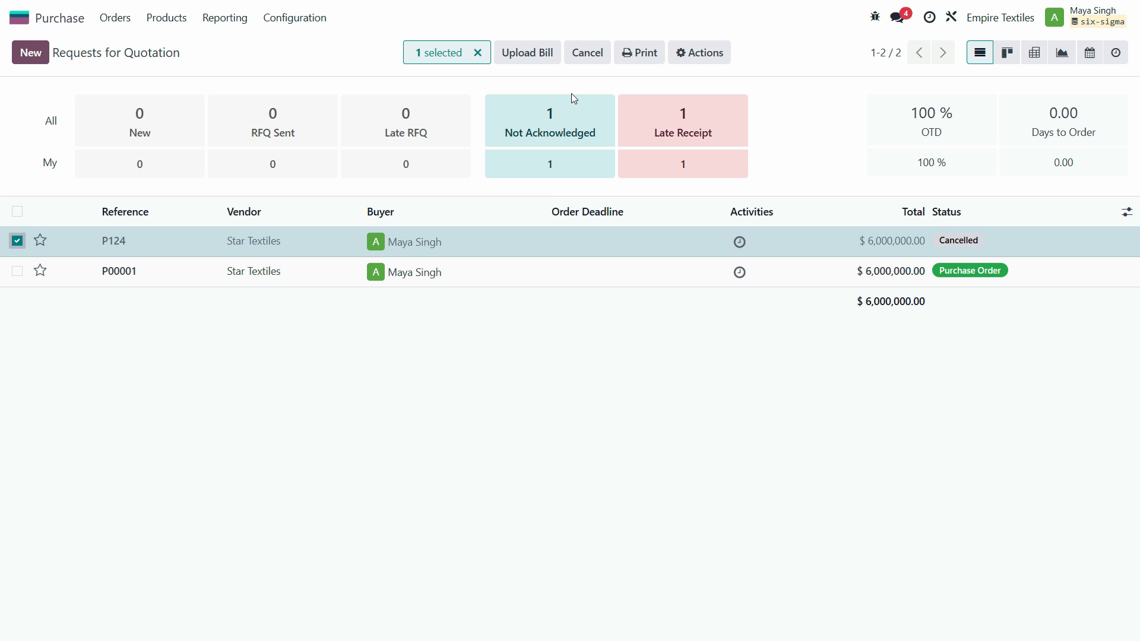
{"action": "left_click", "coordinate": [690, 59]}
{"action": "left_click", "coordinate": [687, 240]}
Find the Purchase Order sequence in the technical settings, change its prefix to PO-, and save it.
{"action": "left_click", "coordinate": [28, 21]}
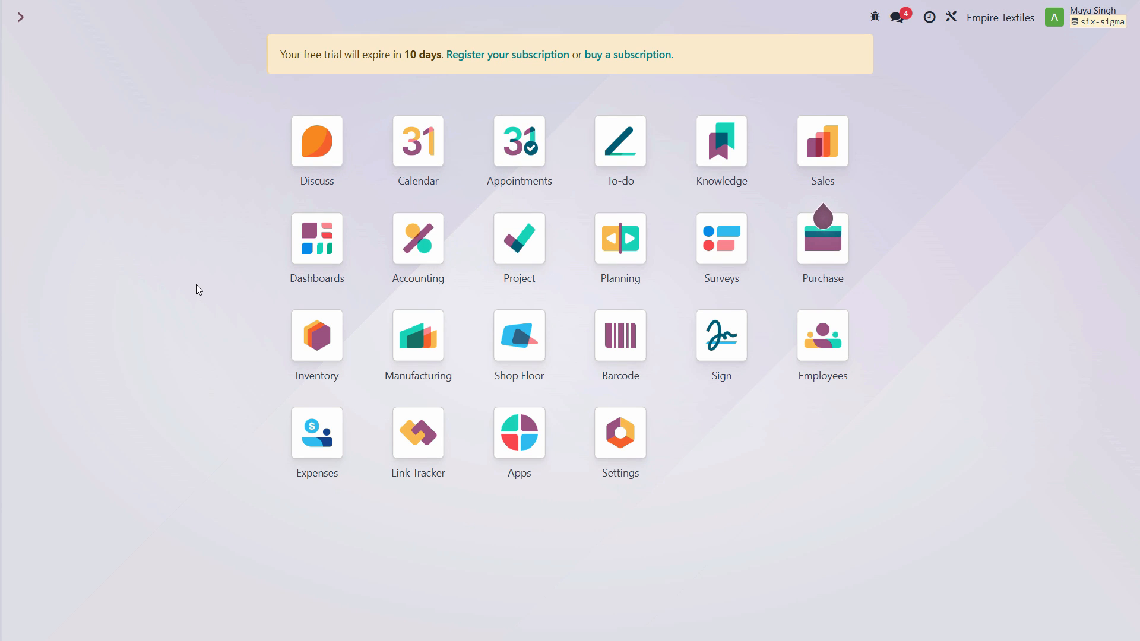
{"action": "type", "text": "seq"}
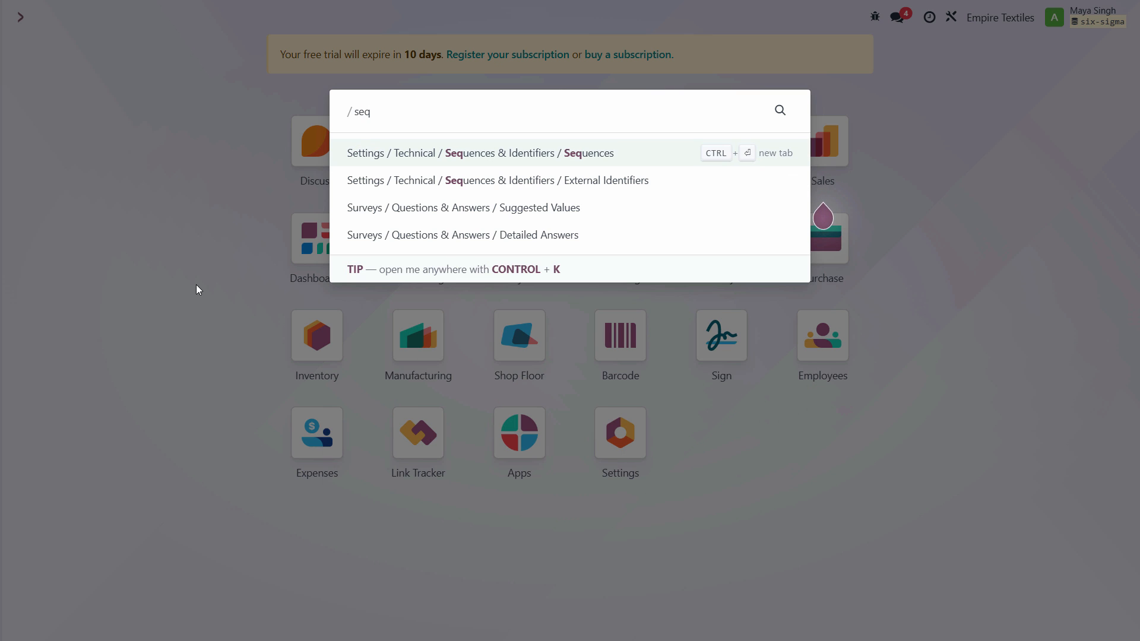
{"action": "key", "text": "Return"}
{"action": "type", "text": "purchase"}
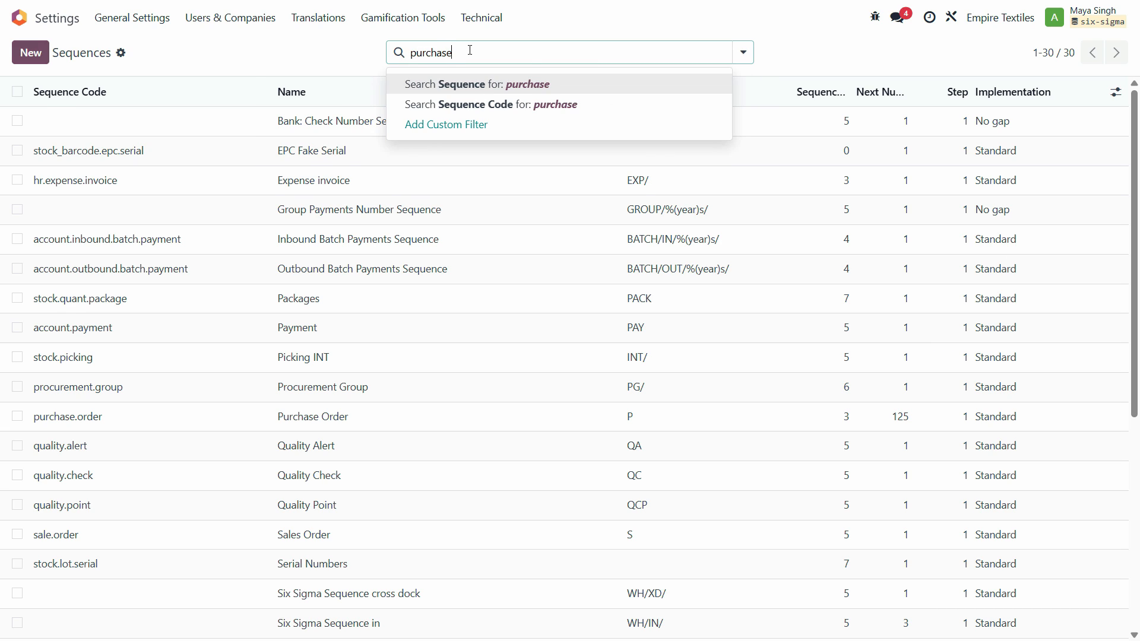
{"action": "key", "text": "Return"}
{"action": "left_click", "coordinate": [318, 126]}
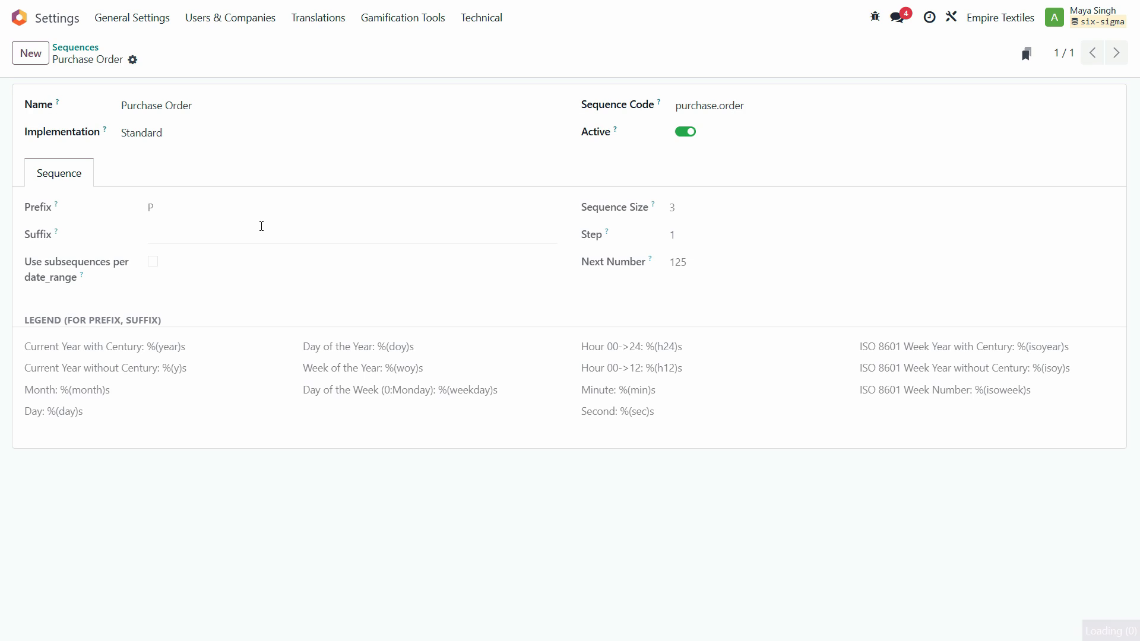
{"action": "left_click", "coordinate": [186, 209]}
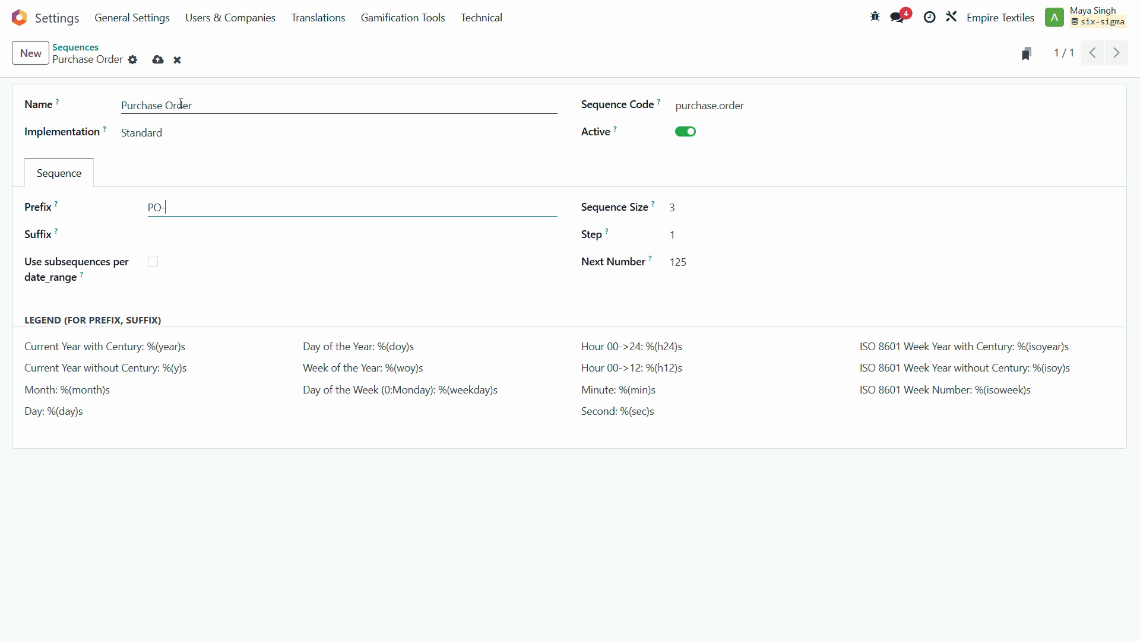
{"action": "left_click", "coordinate": [158, 60]}
Return to the Purchase app and duplicate the Star Textiles order P00001 to test the new prefix.
{"action": "left_click", "coordinate": [19, 17]}
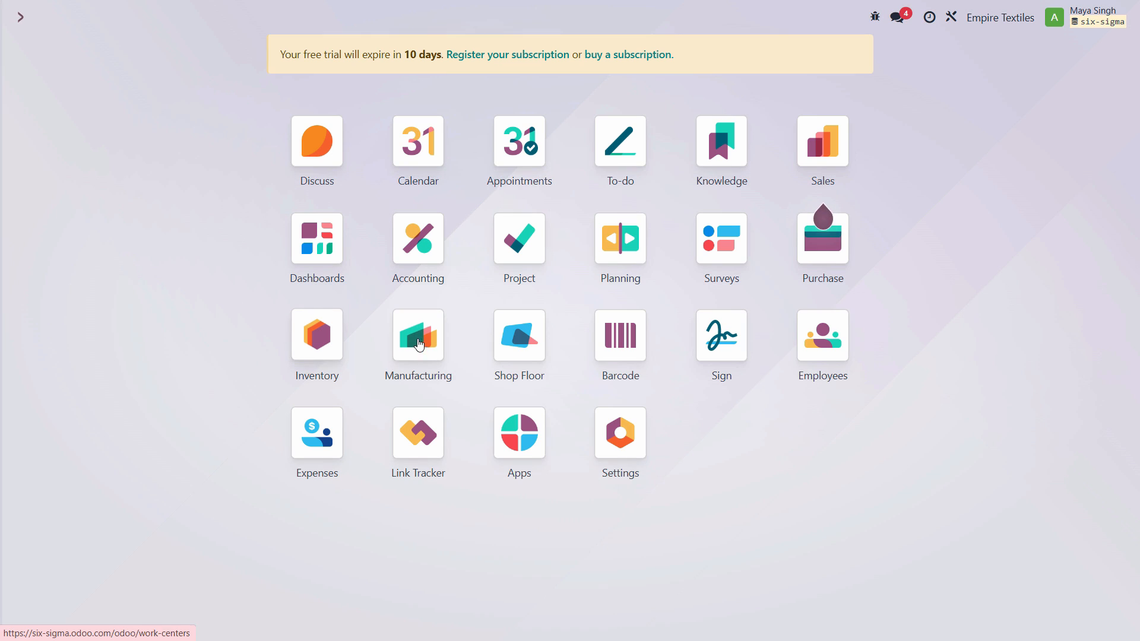
{"action": "left_click", "coordinate": [825, 252]}
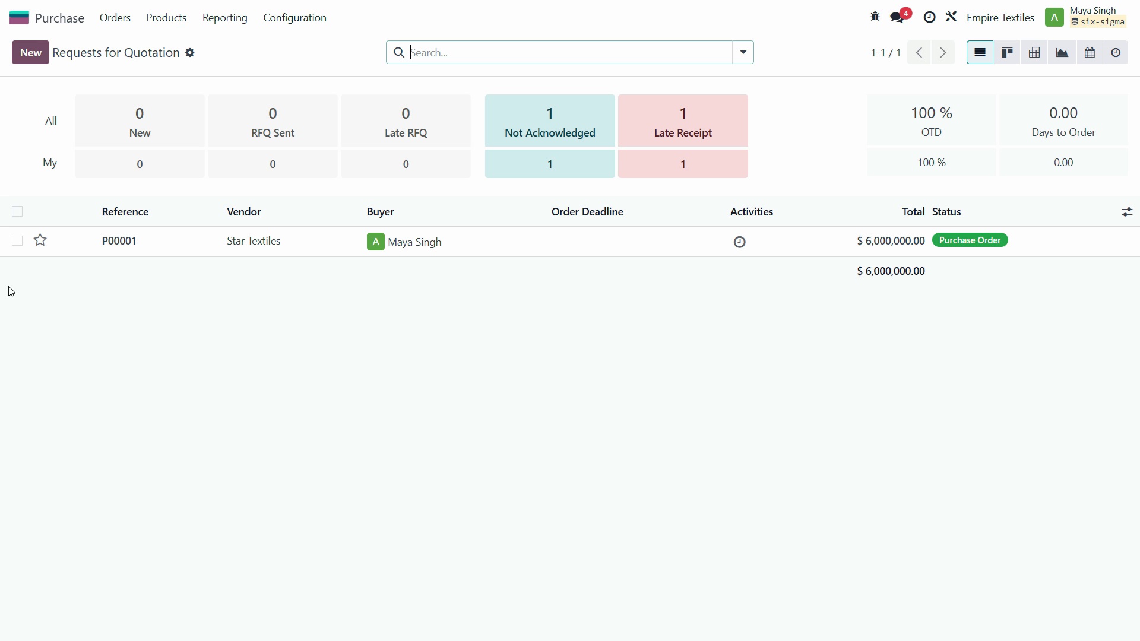
{"action": "left_click", "coordinate": [17, 240]}
{"action": "left_click", "coordinate": [699, 52]}
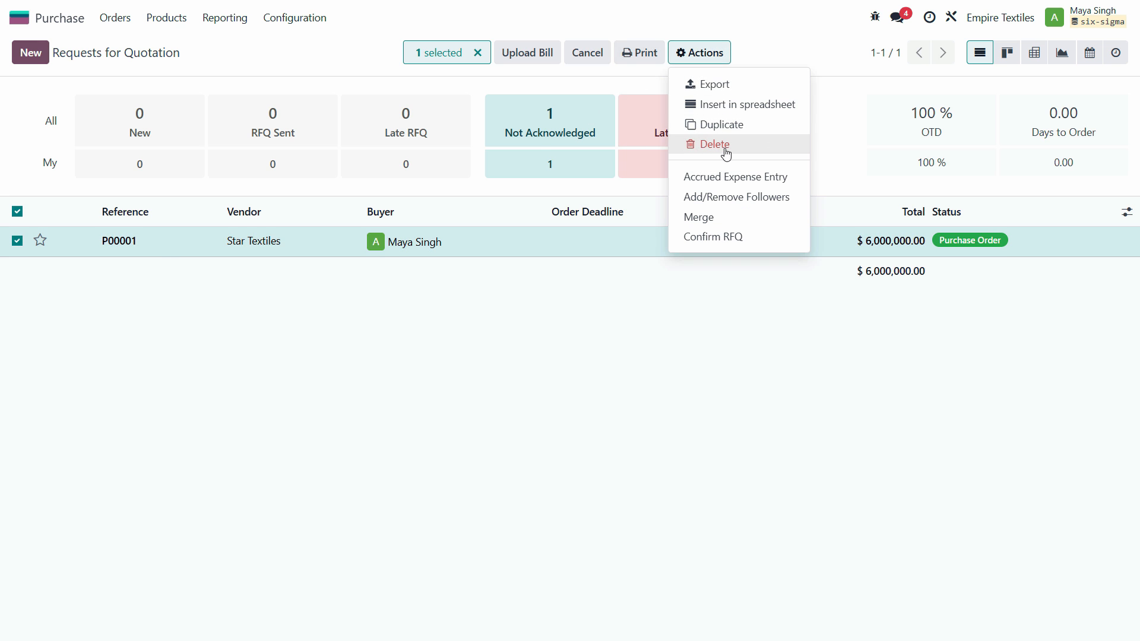
{"action": "left_click", "coordinate": [721, 125]}
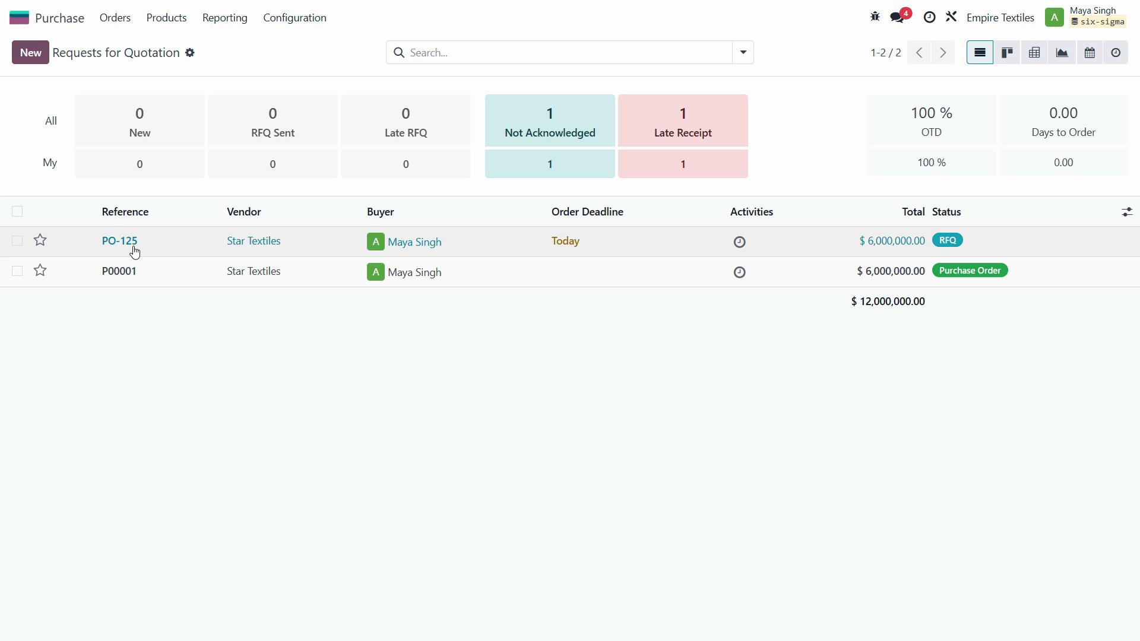
Cancel the duplicated request for quotation PO-125 and delete it from the list.
{"action": "left_click", "coordinate": [17, 240]}
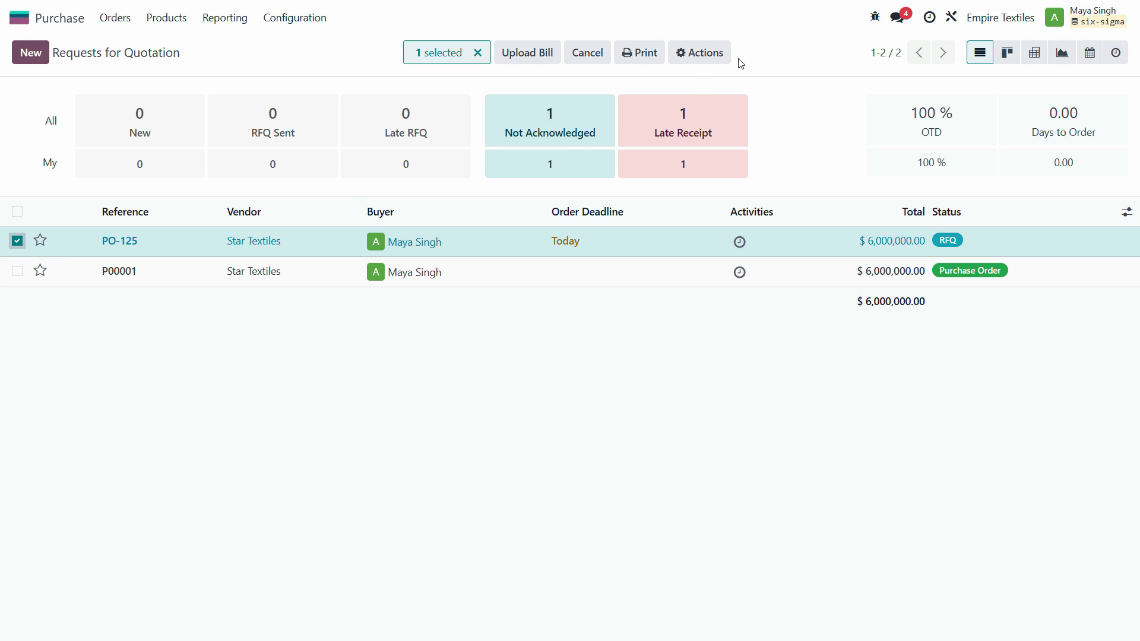
{"action": "left_click", "coordinate": [594, 61]}
{"action": "left_click", "coordinate": [349, 376]}
{"action": "left_click", "coordinate": [675, 55]}
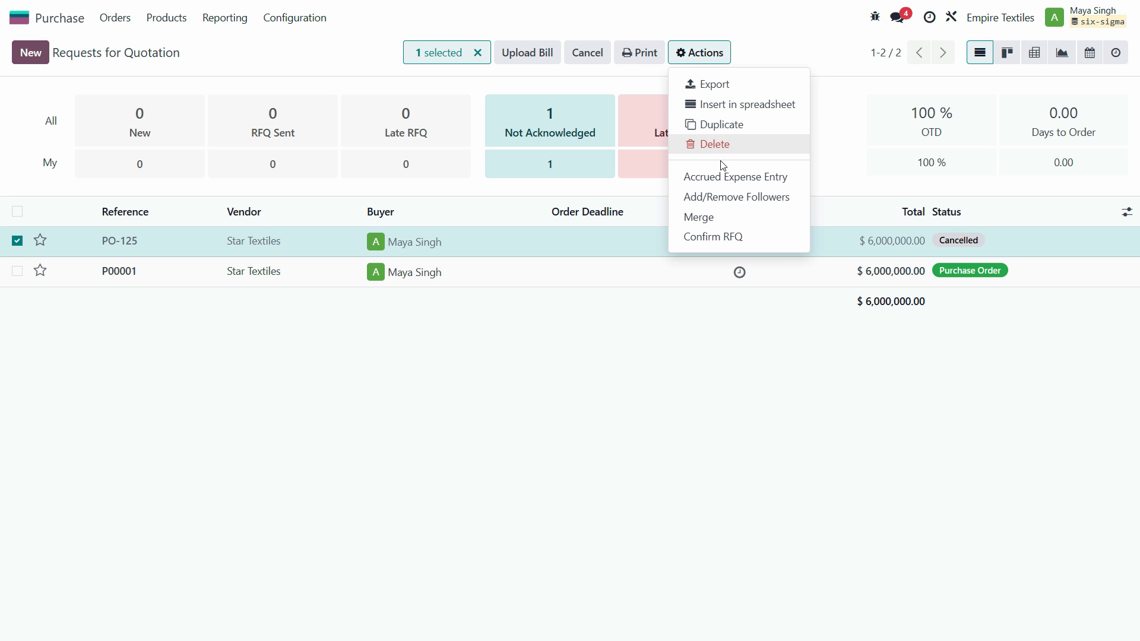
Reopen the Purchase Order sequence, reset its next number to 124, and save it.
{"action": "key", "text": "alt+h"}
{"action": "type", "text": "sequ"}
{"action": "left_click", "coordinate": [640, 160]}
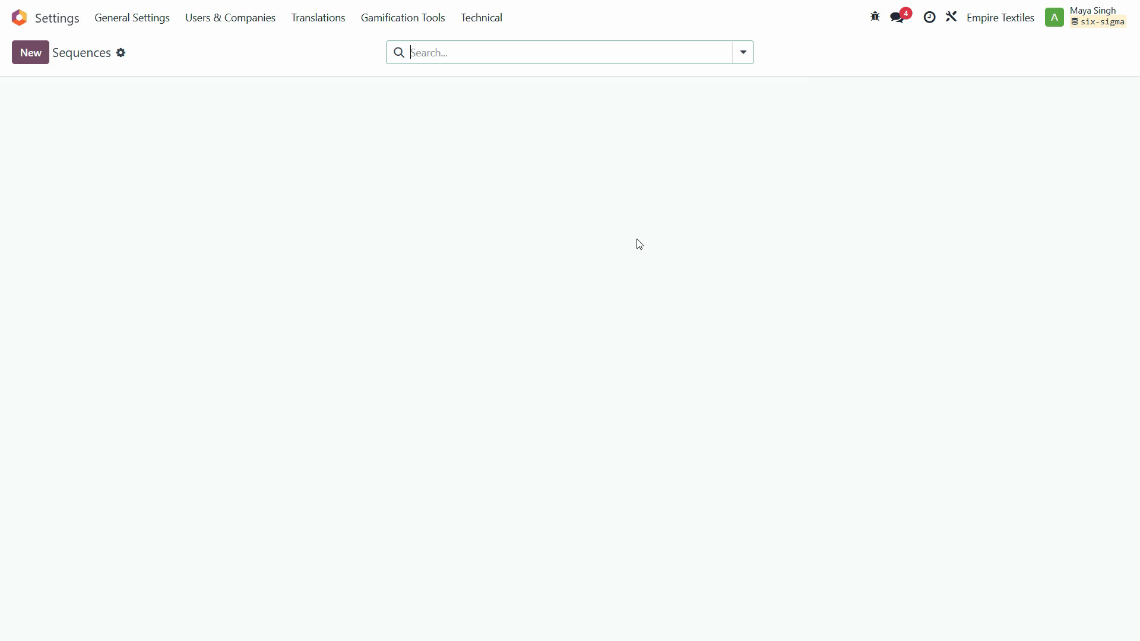
{"action": "left_click", "coordinate": [513, 50]}
{"action": "type", "text": "pur"}
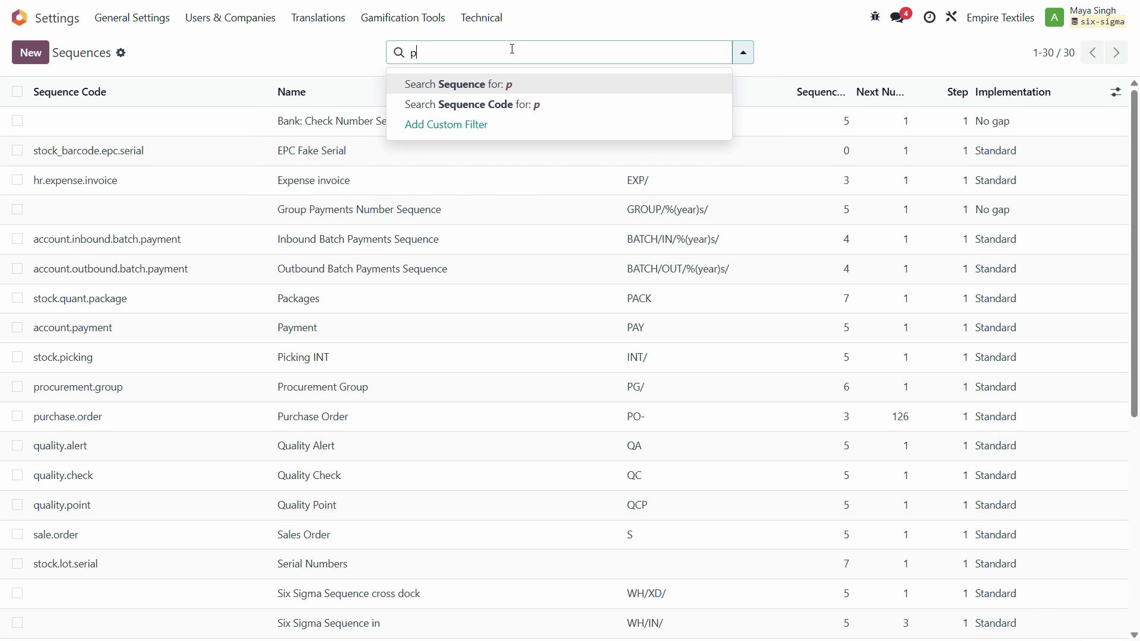
{"action": "key", "text": "Return"}
{"action": "left_click", "coordinate": [588, 119]}
{"action": "double_click", "coordinate": [692, 265]}
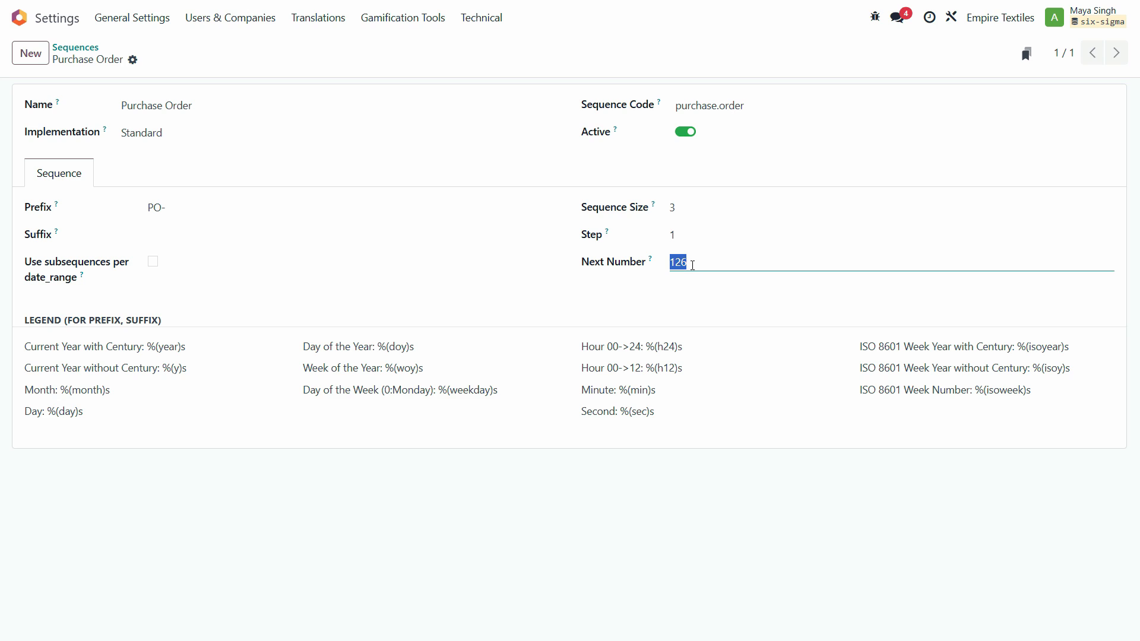
{"action": "type", "text": "124"}
{"action": "left_click", "coordinate": [158, 60]}
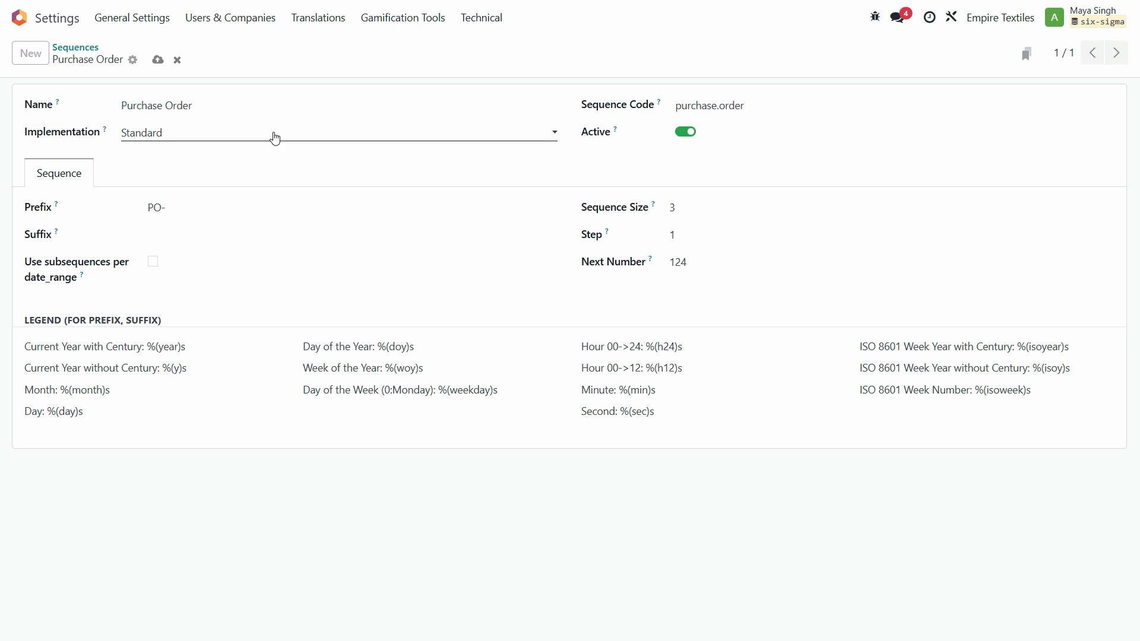
Duplicate the Star Textiles purchase order P00001 in the Purchase app's list.
{"action": "left_click", "coordinate": [19, 18]}
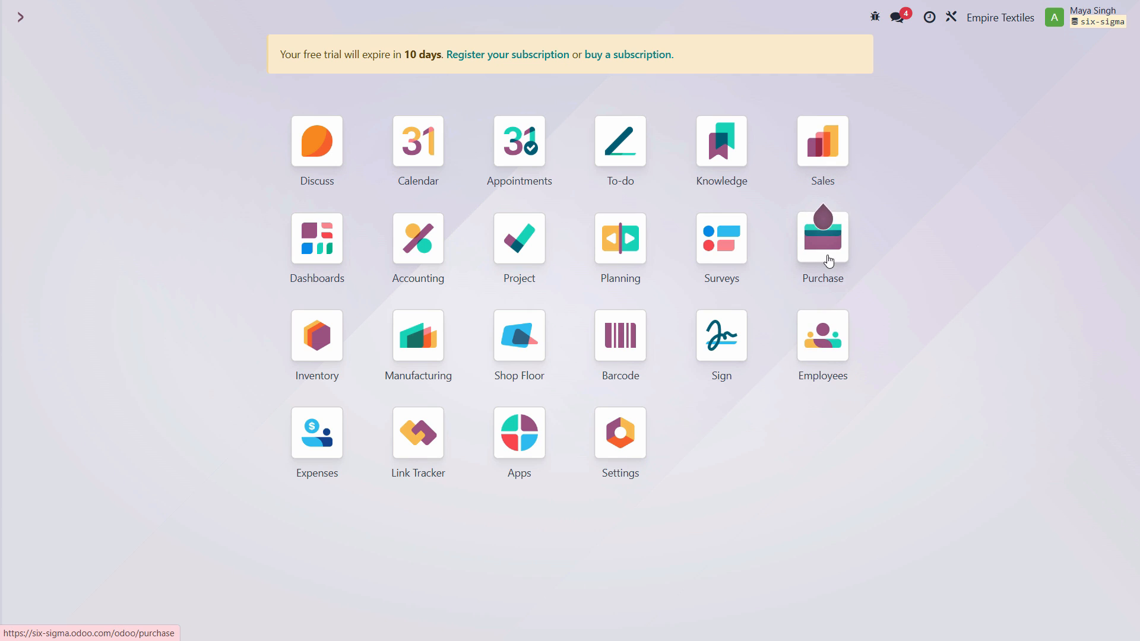
{"action": "left_click", "coordinate": [826, 260]}
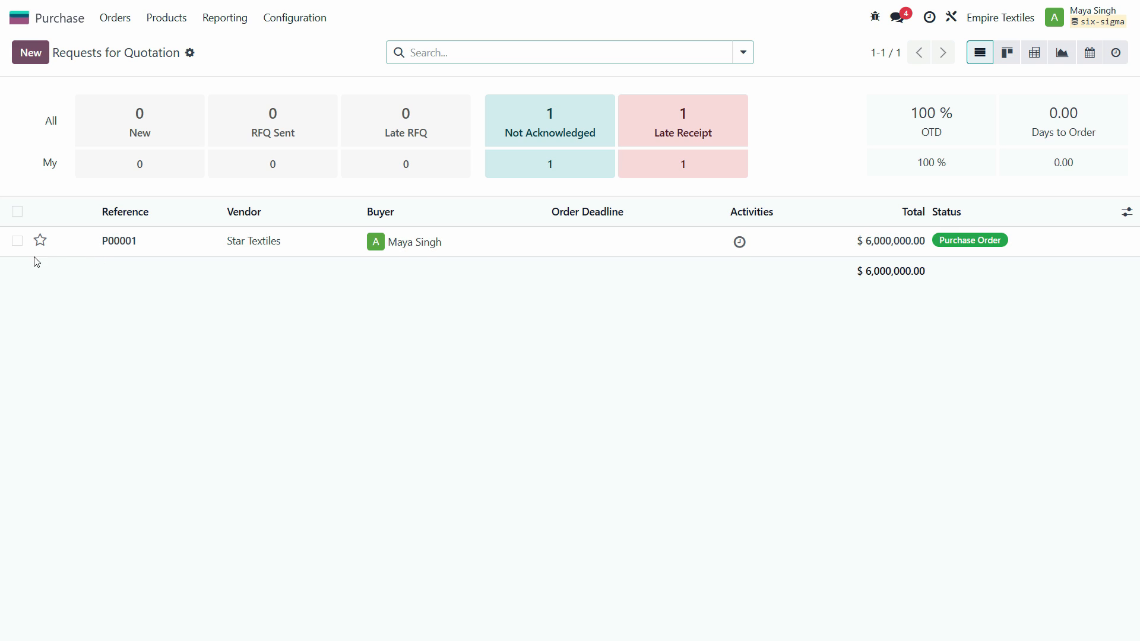
{"action": "left_click", "coordinate": [18, 241]}
{"action": "left_click", "coordinate": [689, 56]}
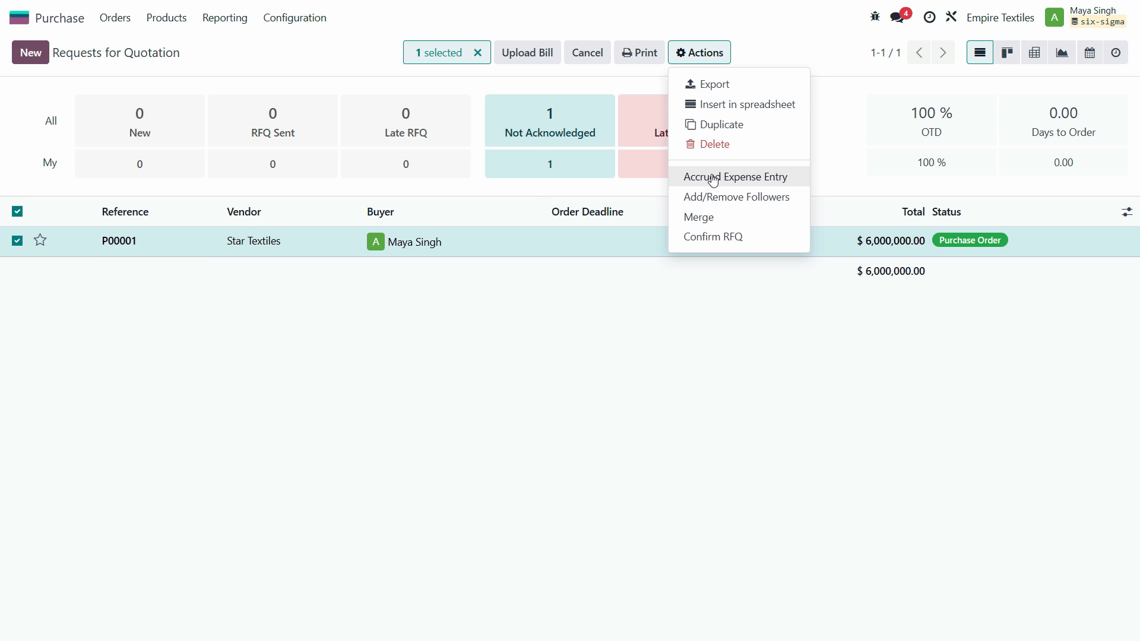
{"action": "left_click", "coordinate": [715, 129]}
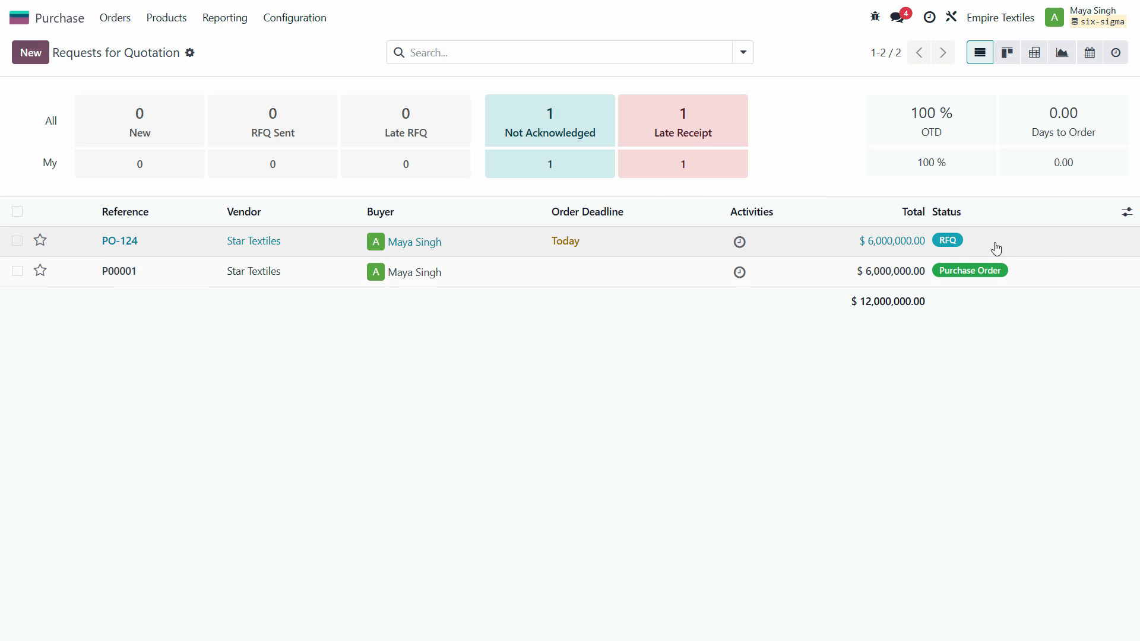
Confirm the request for quotation PO-124 as a purchase order and return to the list.
{"action": "left_click", "coordinate": [244, 248]}
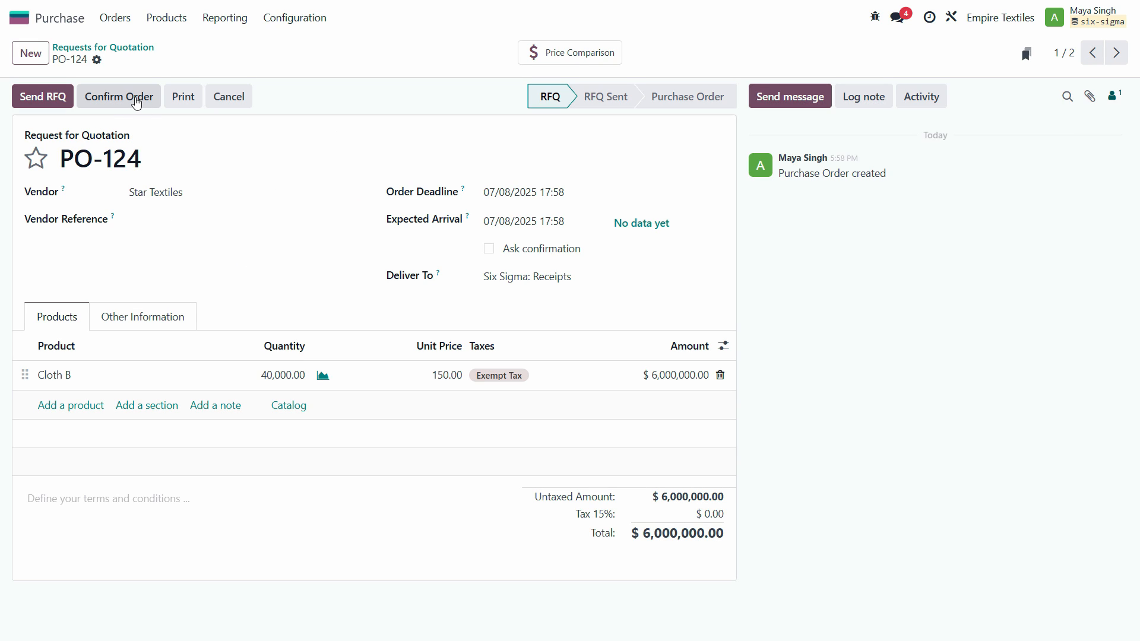
{"action": "left_click", "coordinate": [130, 97]}
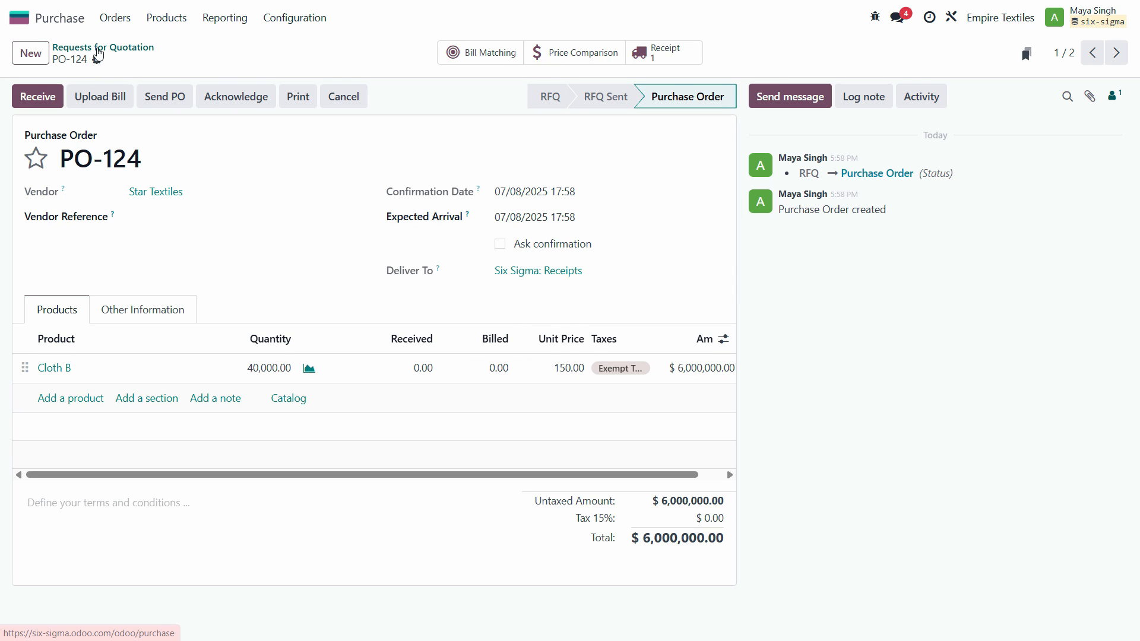
{"action": "left_click", "coordinate": [98, 48]}
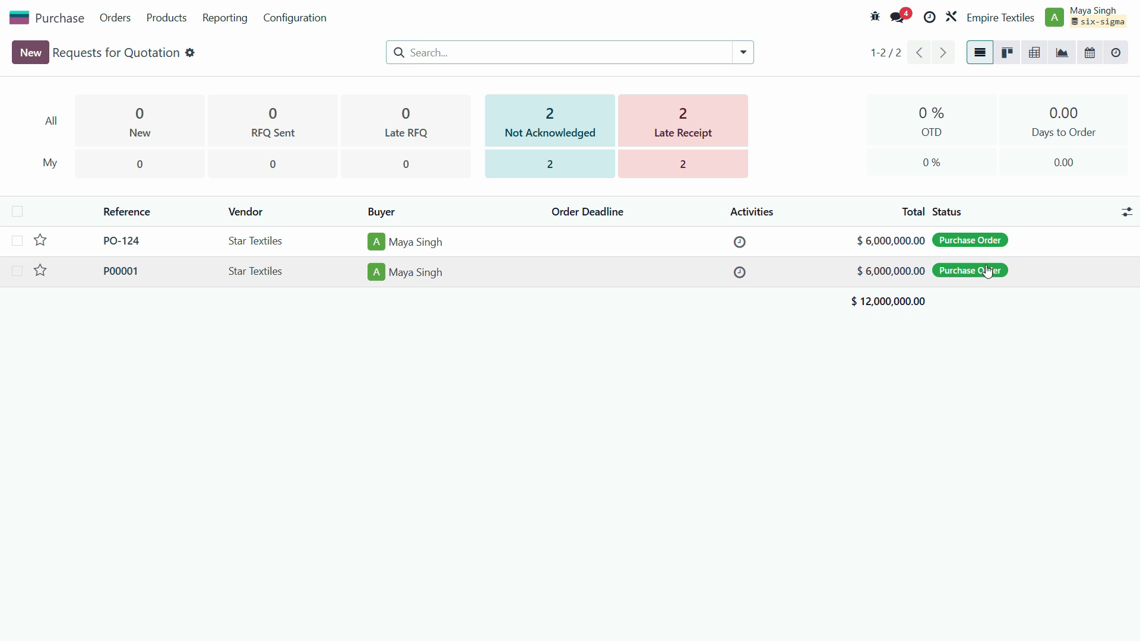
Cancel the original Star Textiles purchase order P00001 and delete it from the list.
{"action": "left_click", "coordinate": [17, 271]}
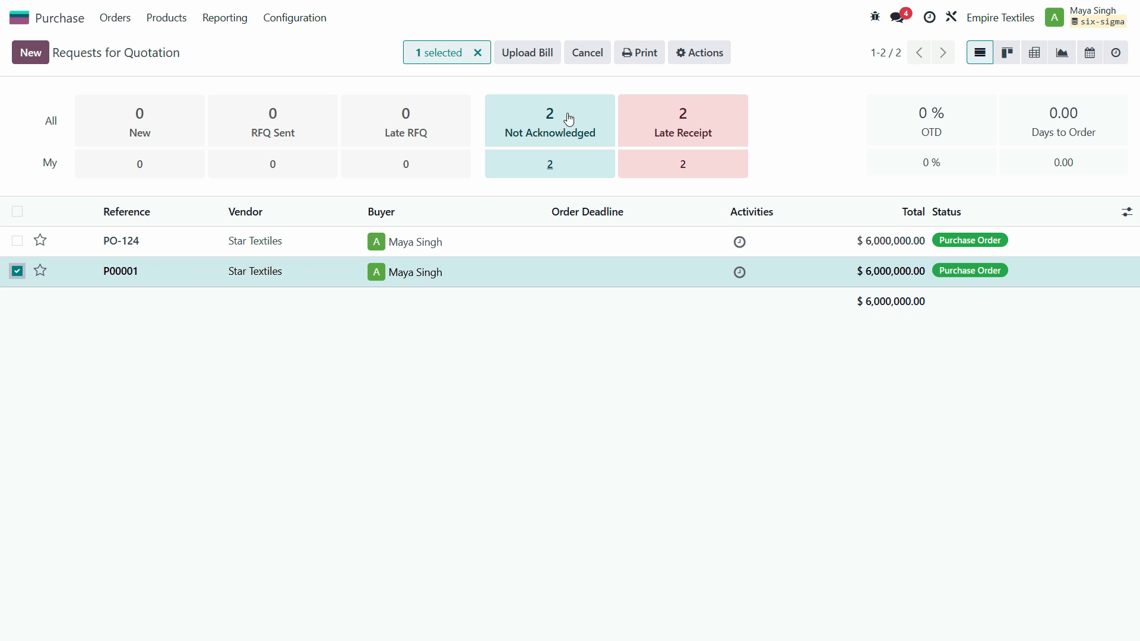
{"action": "left_click", "coordinate": [587, 52]}
{"action": "left_click", "coordinate": [355, 369]}
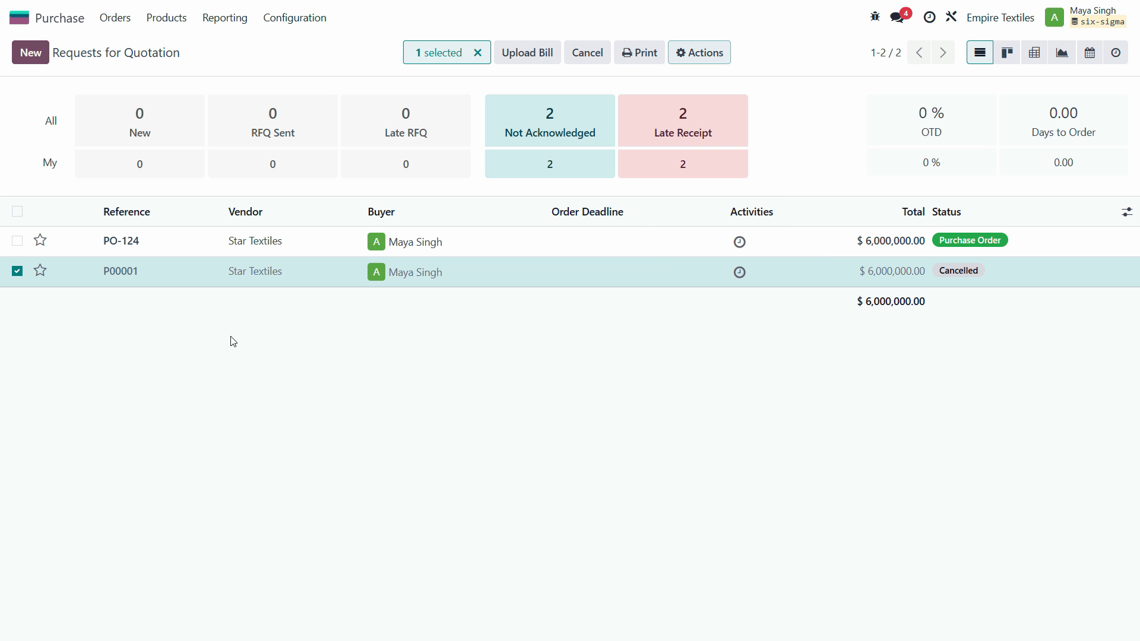
{"action": "left_click", "coordinate": [705, 58]}
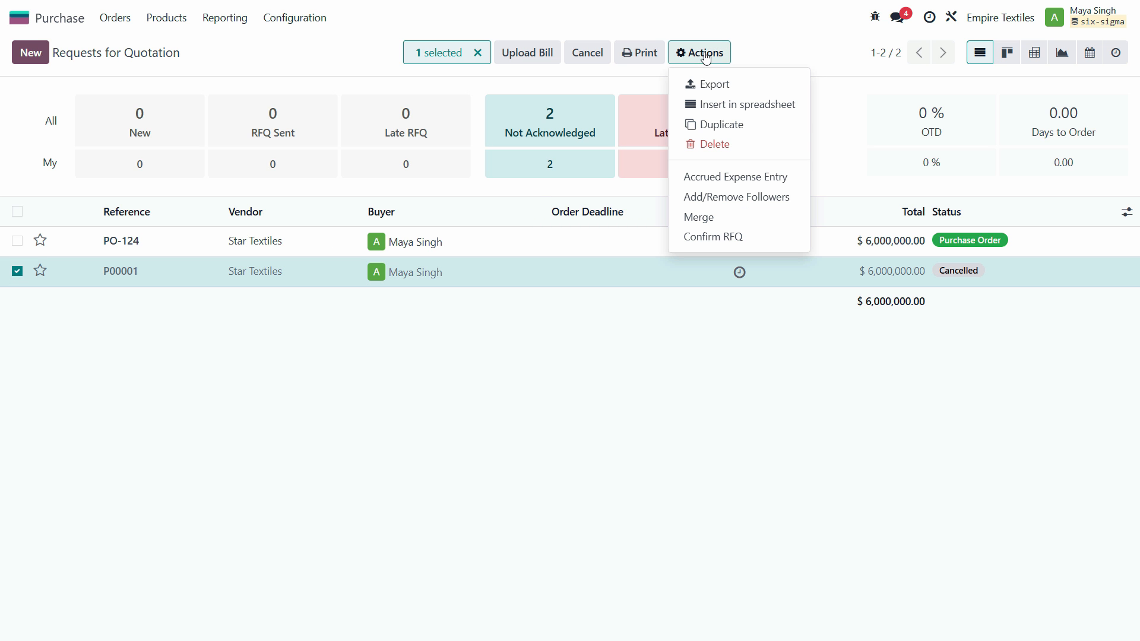
{"action": "left_click", "coordinate": [719, 143]}
{"action": "left_click", "coordinate": [371, 400]}
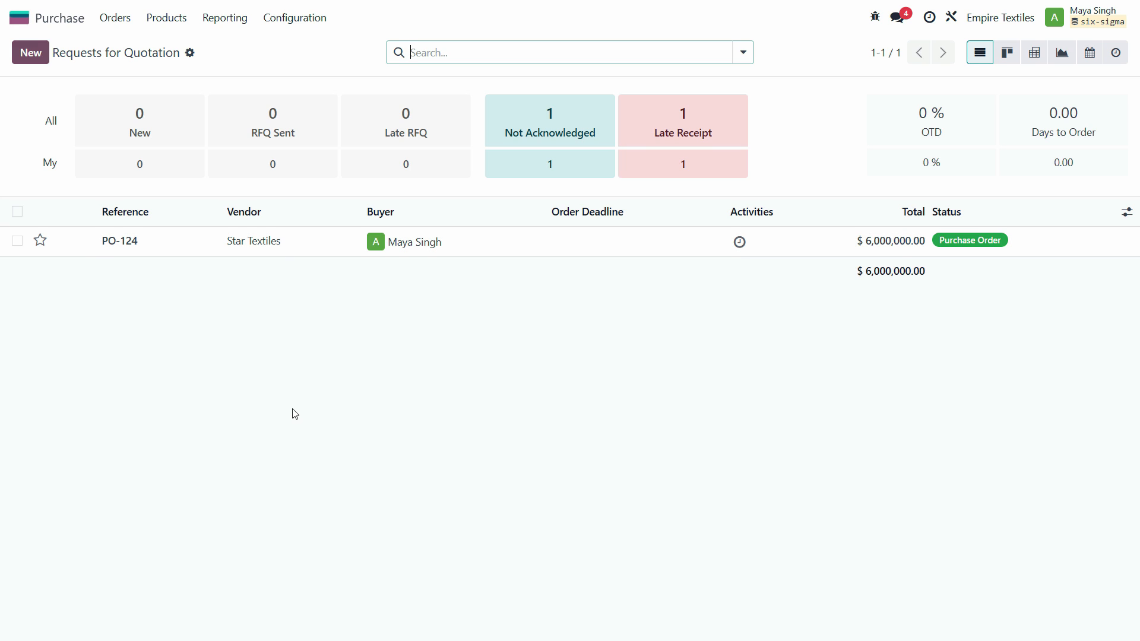
Switch to the Empire textiles workbook in Excel and examine the Cloth B order and receipt entries for P.O # 124.
{"action": "key", "text": "alt+Tab"}
{"action": "left_click", "coordinate": [48, 243]}
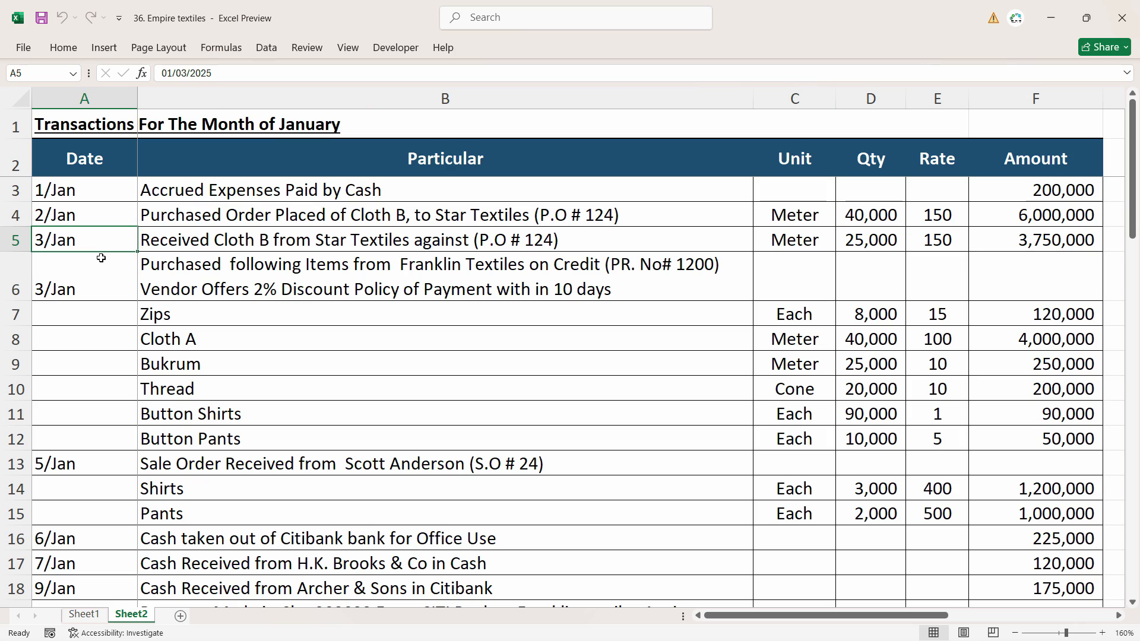
{"action": "left_click", "coordinate": [222, 243]}
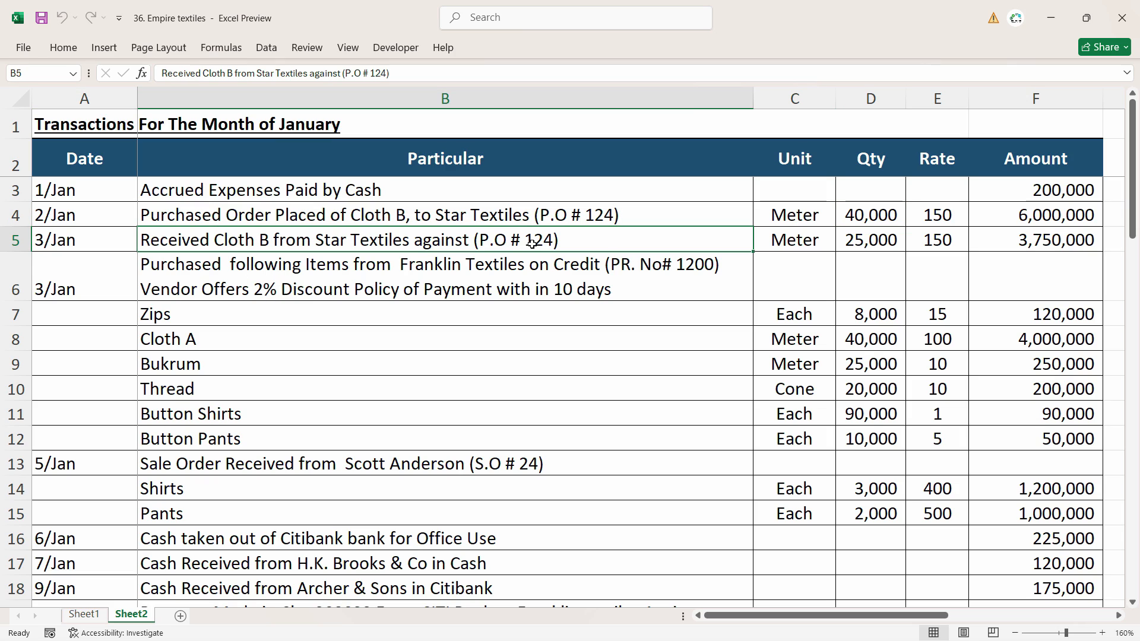
{"action": "left_click", "coordinate": [417, 223]}
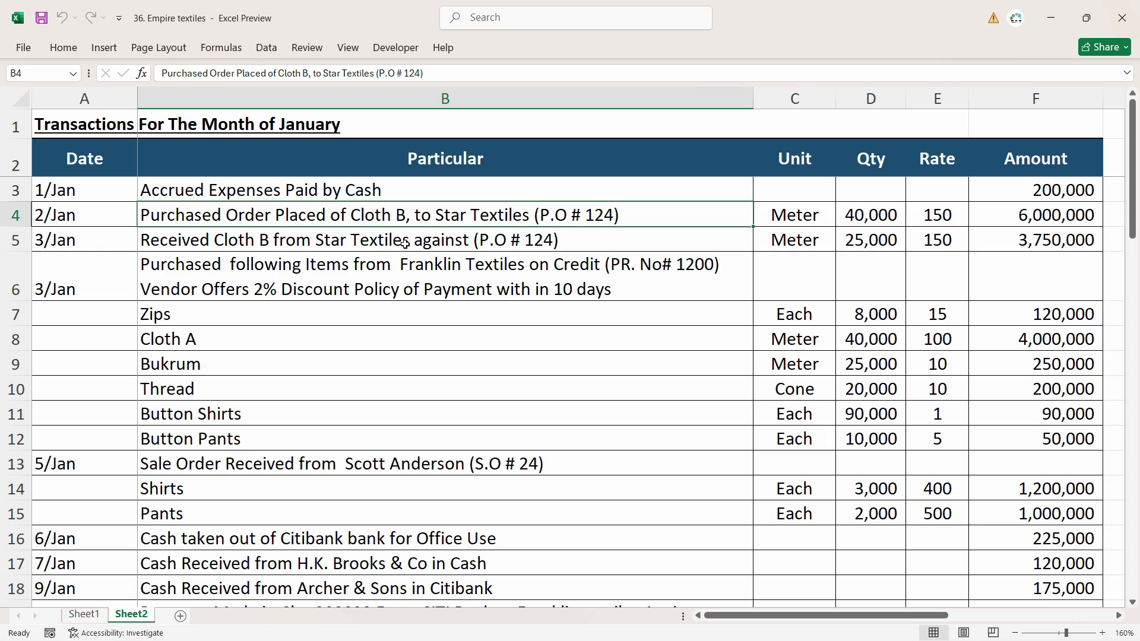
{"action": "left_click", "coordinate": [404, 244]}
Switch back to Odoo, receive 25,000 of Cloth B against PO-124, and validate the receipt with a backorder for the rest.
{"action": "key", "text": "alt+Tab"}
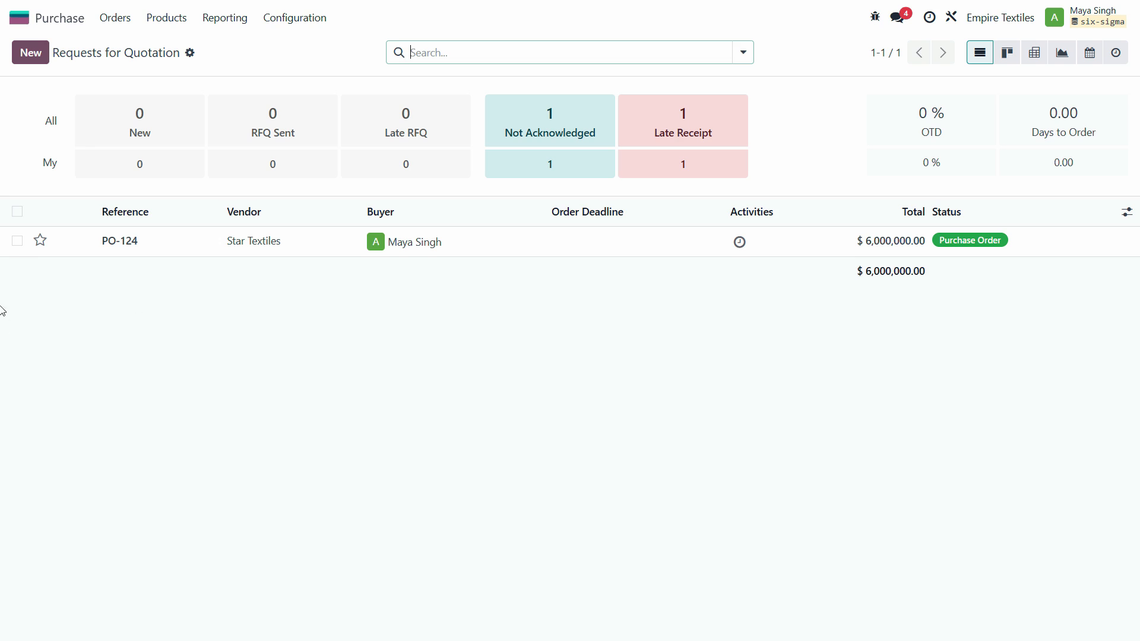
{"action": "left_click", "coordinate": [969, 255]}
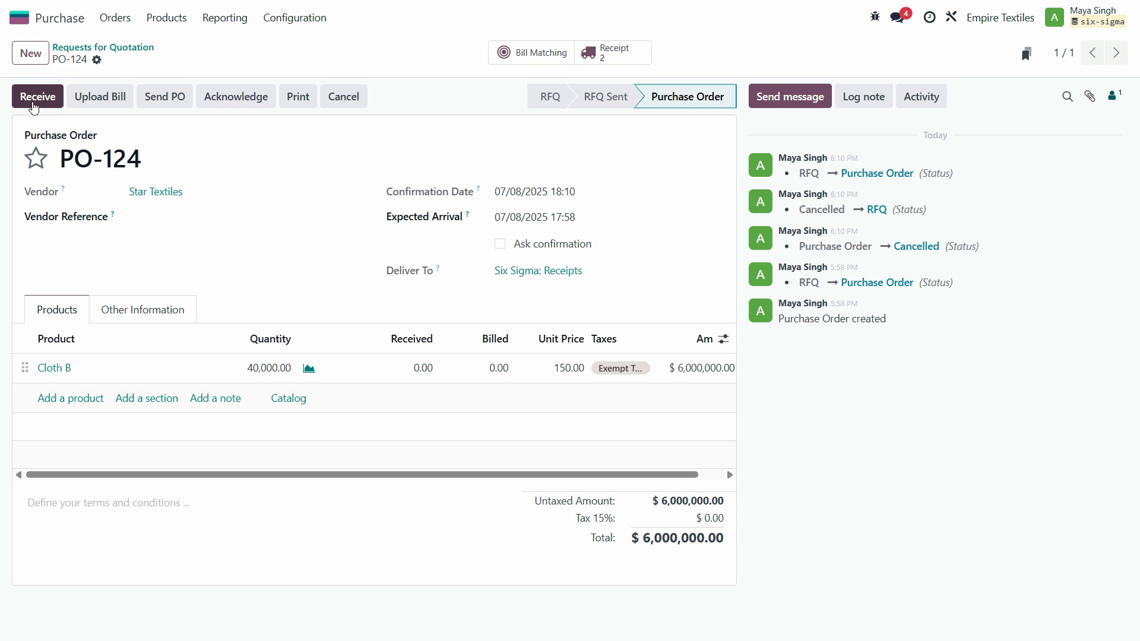
{"action": "left_click", "coordinate": [40, 98]}
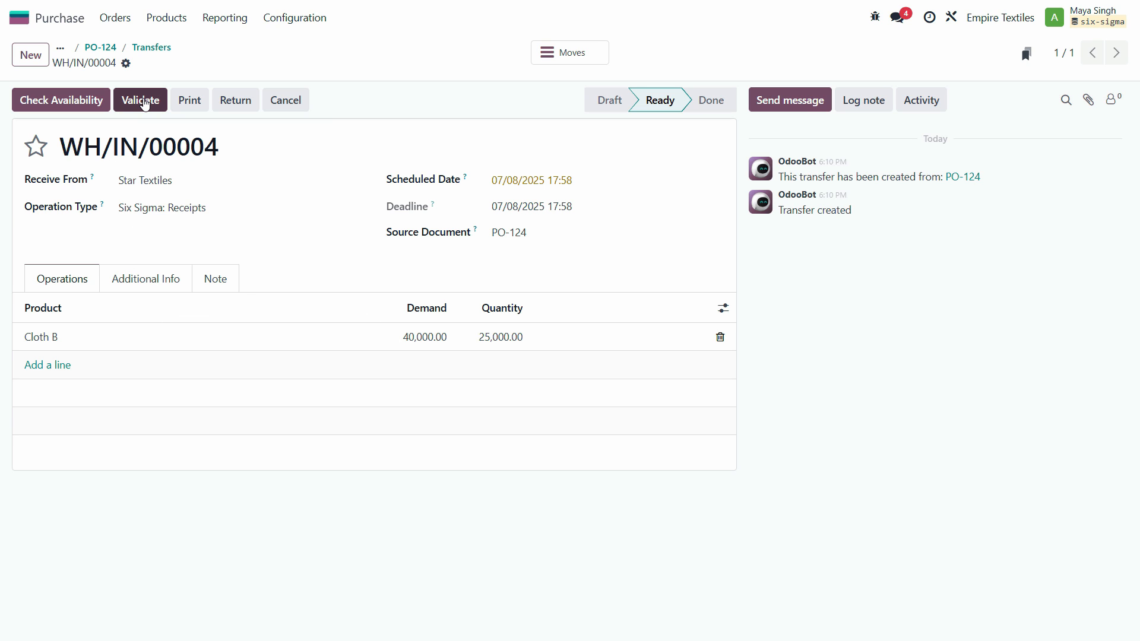
{"action": "left_click", "coordinate": [143, 100]}
{"action": "left_click", "coordinate": [266, 380]}
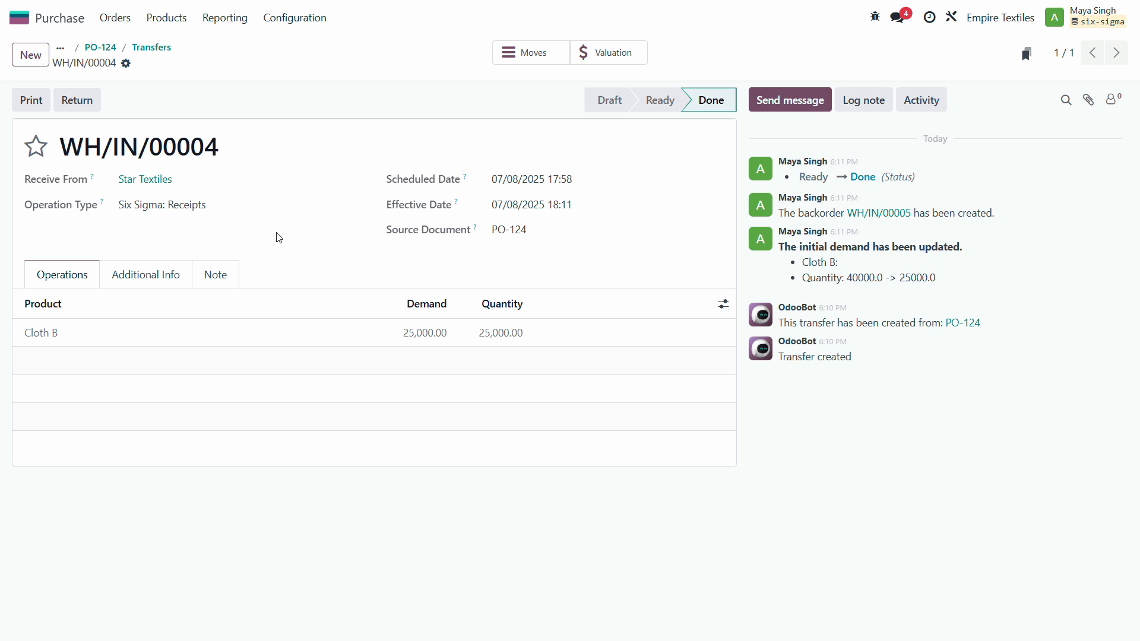
Open the Purchase Orders list to check the billing status of PO-124.
{"action": "left_click", "coordinate": [126, 23]}
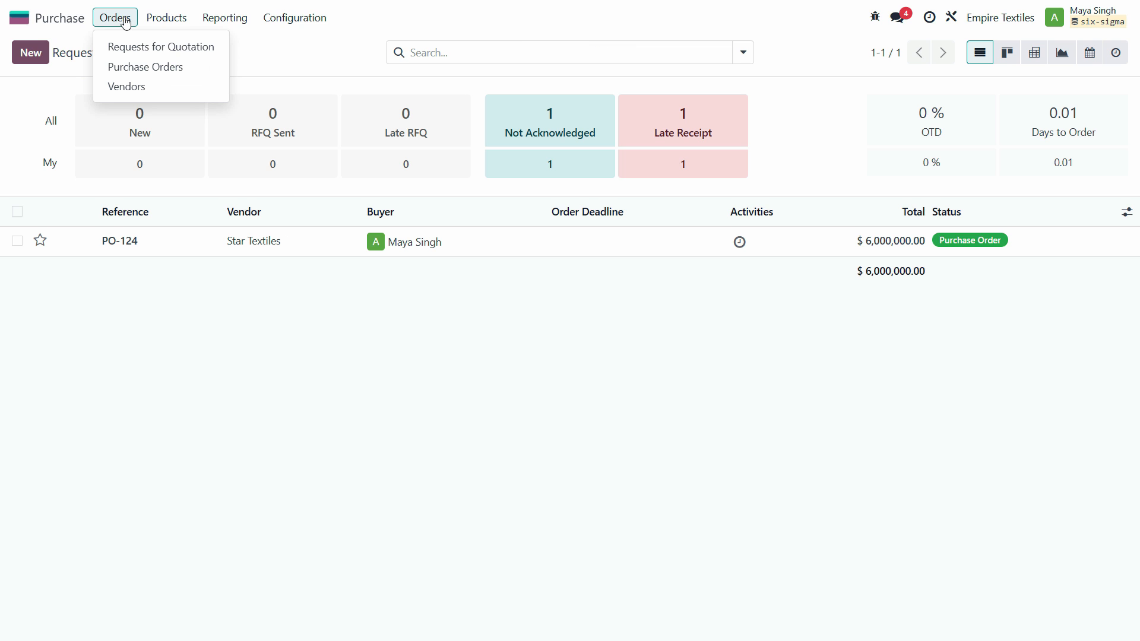
{"action": "left_click", "coordinate": [135, 67]}
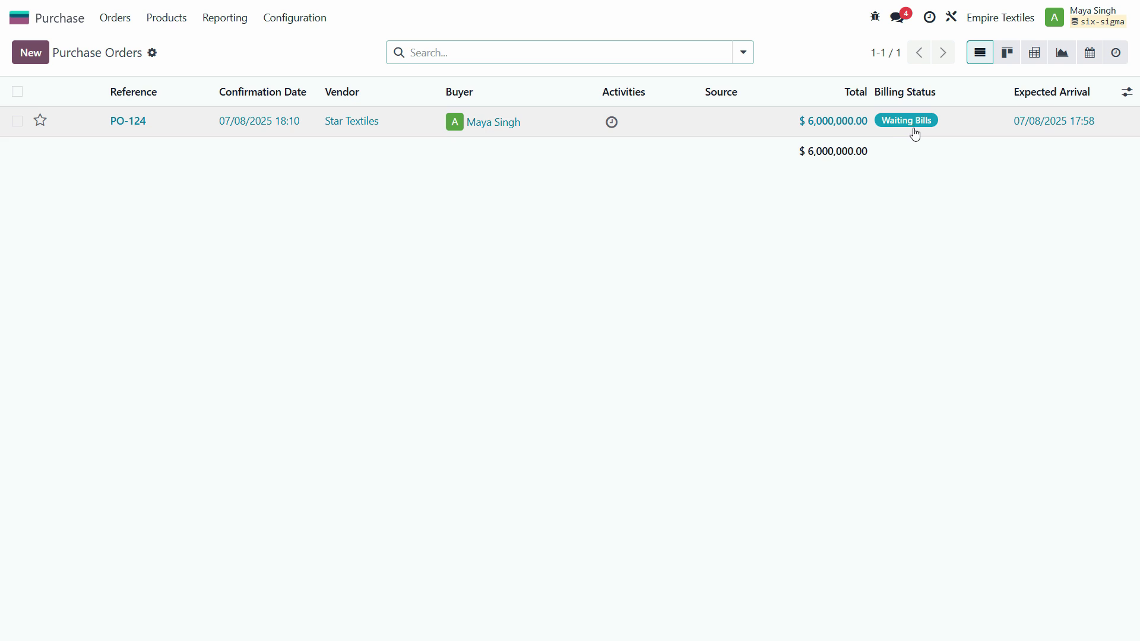
Create the vendor bill for PO-124 and set its bill date to 01/03/2025, checking the receipt date in the Excel workbook.
{"action": "left_click", "coordinate": [17, 121]}
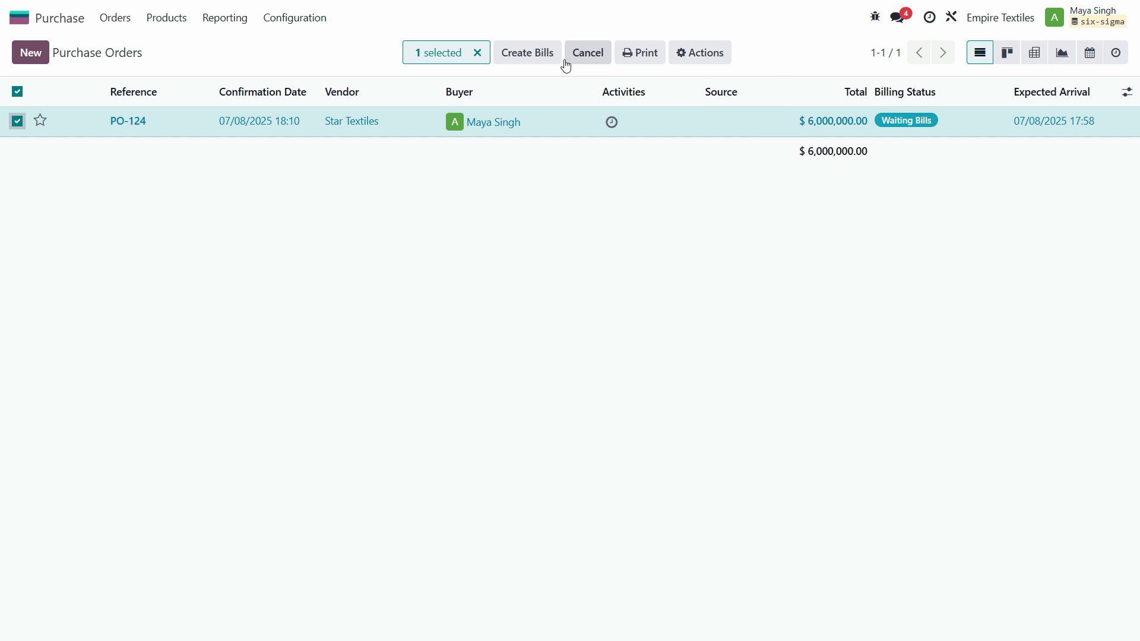
{"action": "left_click", "coordinate": [542, 53]}
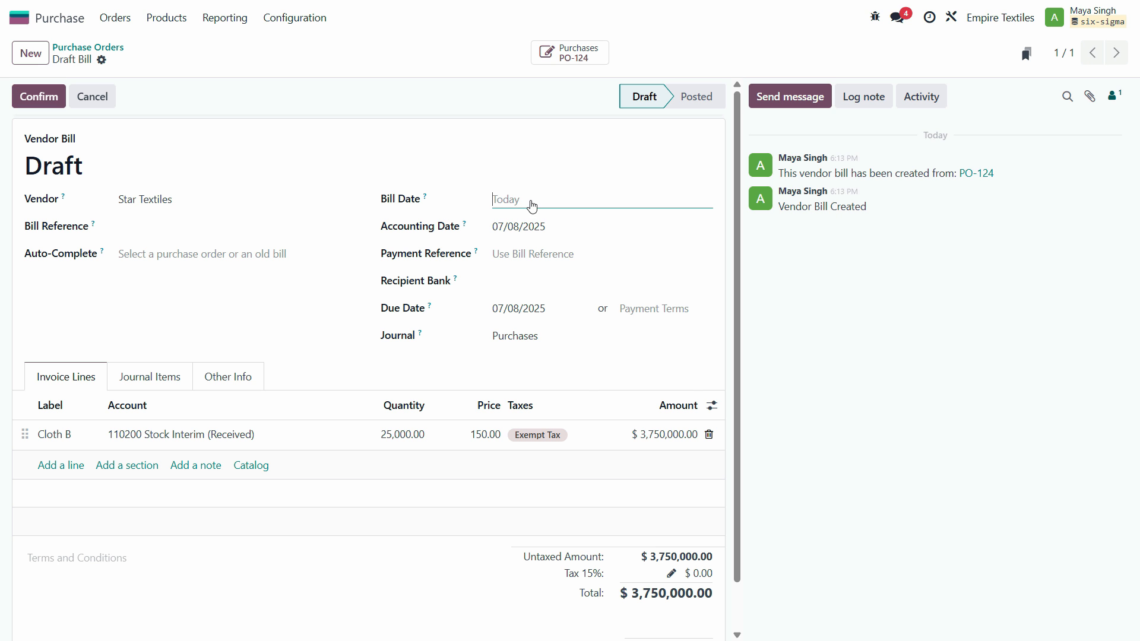
{"action": "left_click", "coordinate": [532, 204]}
{"action": "left_click", "coordinate": [583, 242]}
{"action": "left_click", "coordinate": [495, 298]}
{"action": "key", "text": "alt+Tab"}
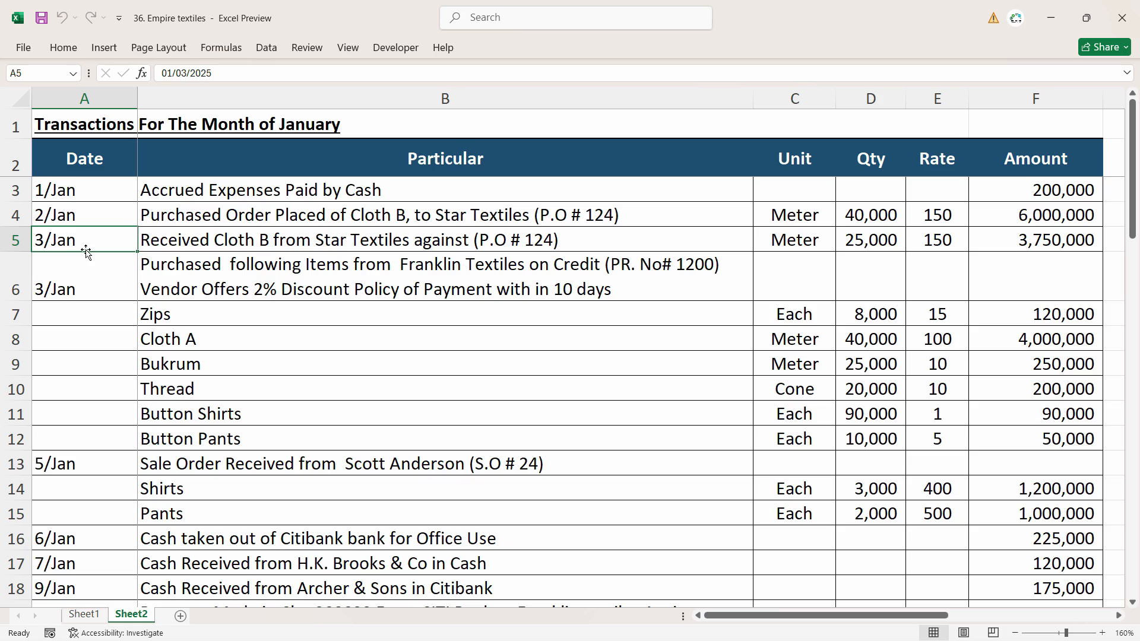
{"action": "key", "text": "alt+Tab"}
{"action": "left_click", "coordinate": [692, 313]}
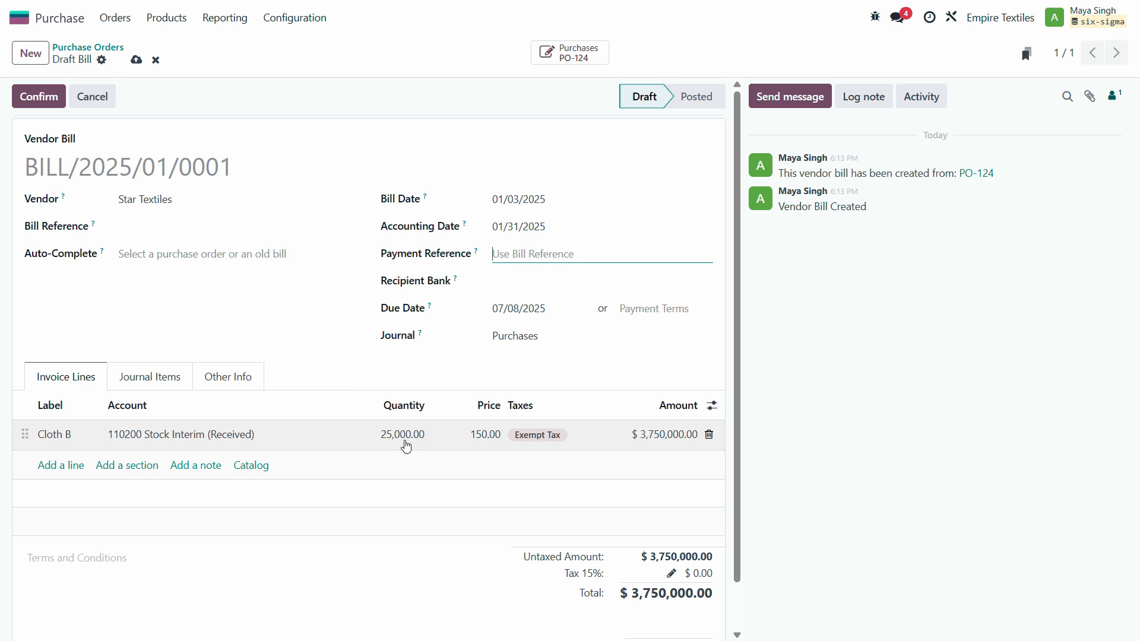
Review the journal items of the draft Star Textiles bill and confirm the bill.
{"action": "mouse_move", "coordinate": [737, 473]}
{"action": "left_mouse_down"}
{"action": "mouse_move", "coordinate": [738, 533]}
{"action": "mouse_move", "coordinate": [736, 466]}
{"action": "left_mouse_up"}
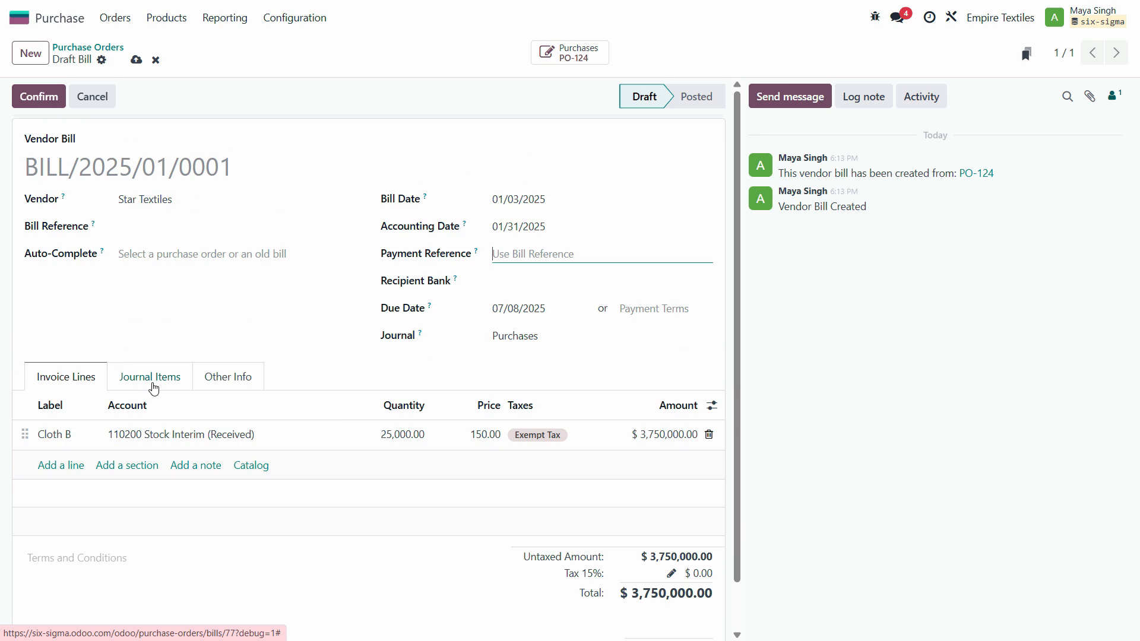
{"action": "left_click", "coordinate": [146, 383]}
{"action": "left_click", "coordinate": [149, 383]}
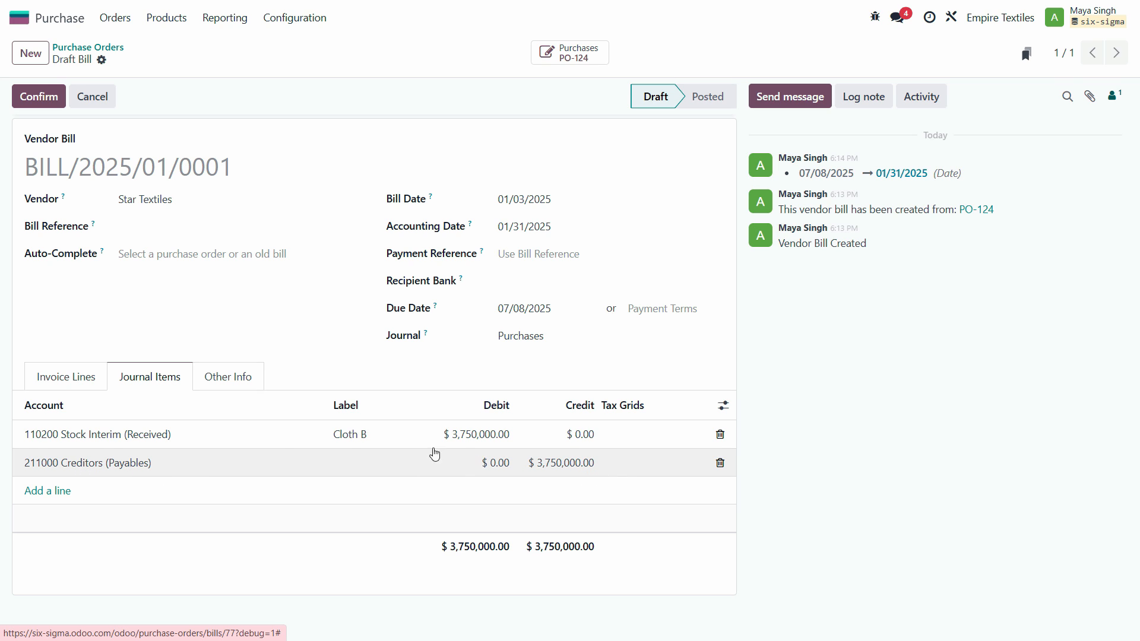
{"action": "left_click", "coordinate": [39, 97]}
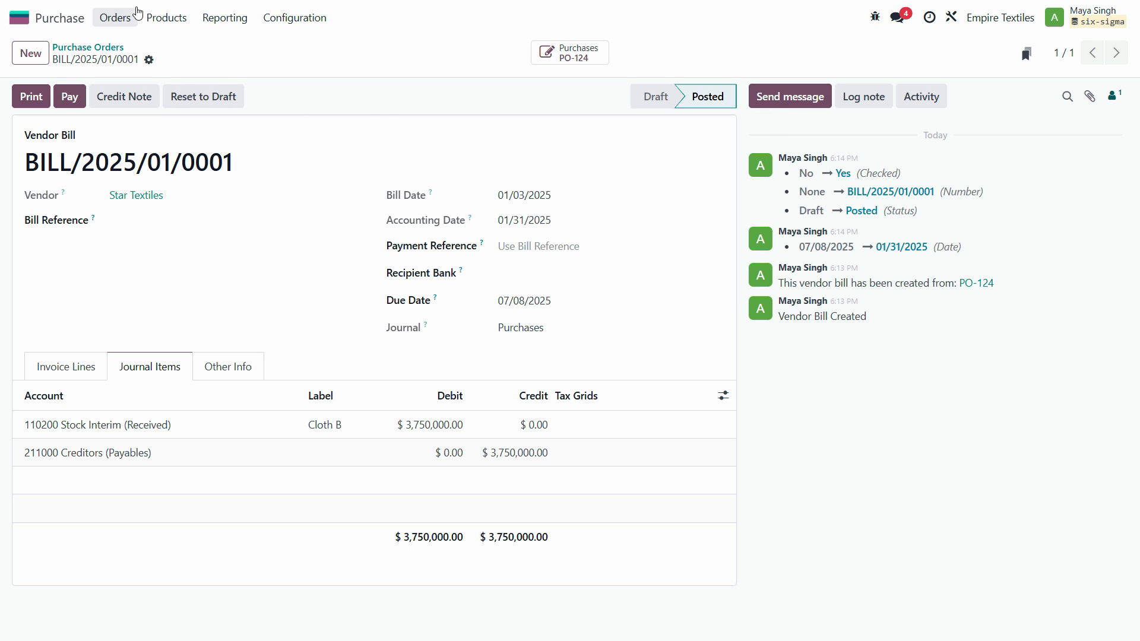
Check the billing status of PO-124 in the order list and open the vendor bills list in Accounting.
{"action": "left_click", "coordinate": [110, 47]}
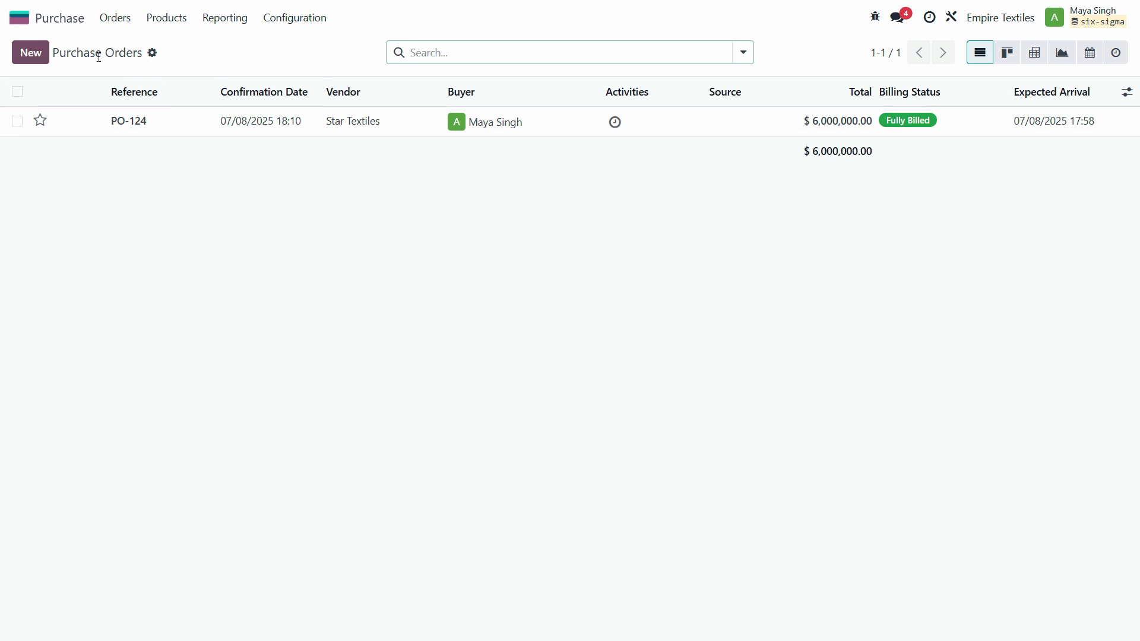
{"action": "left_click", "coordinate": [22, 24]}
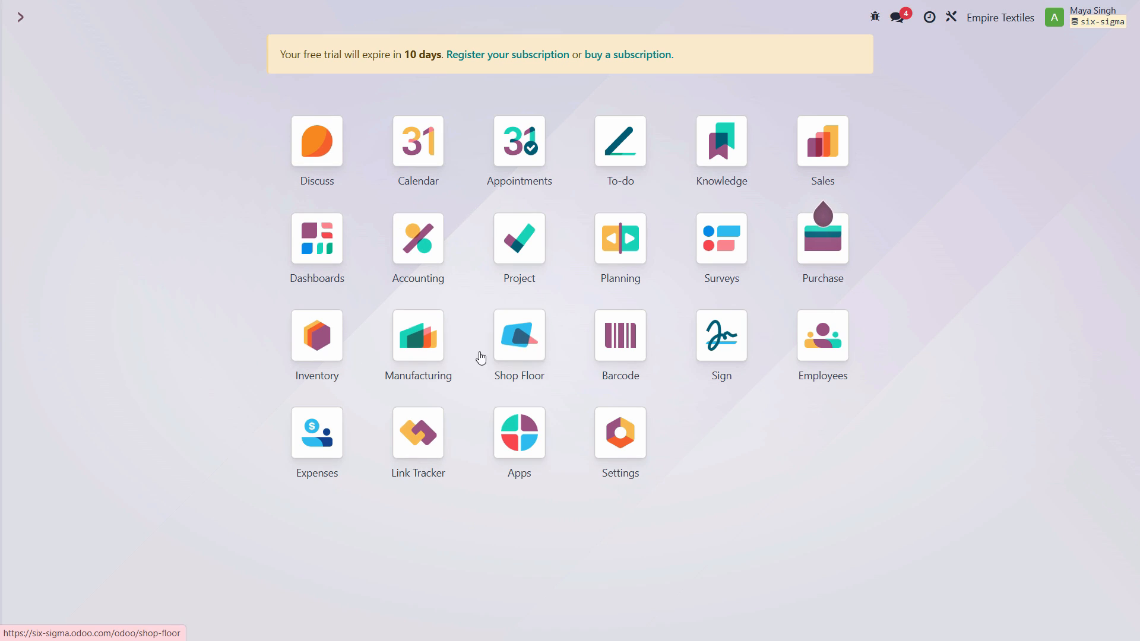
{"action": "left_click", "coordinate": [419, 252]}
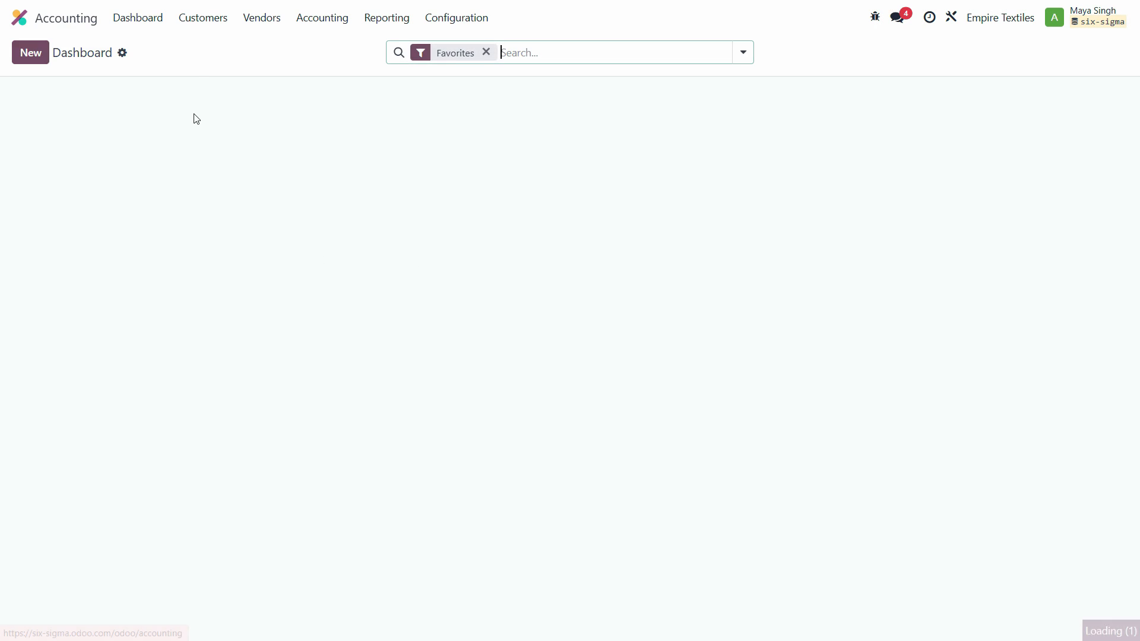
{"action": "left_click", "coordinate": [262, 19]}
{"action": "left_click", "coordinate": [265, 44]}
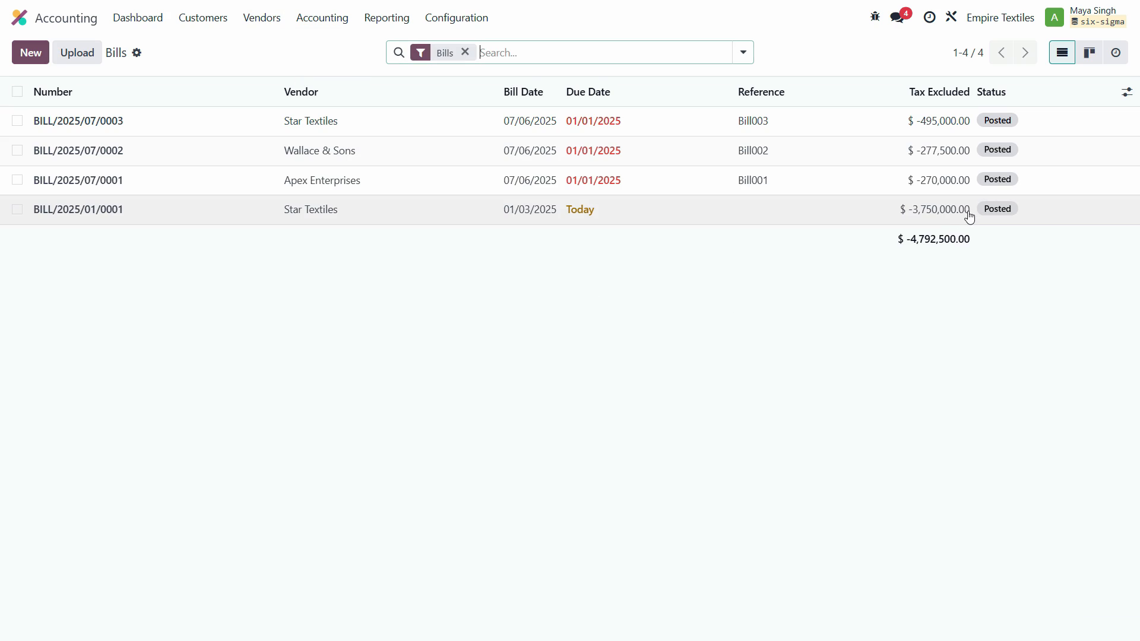